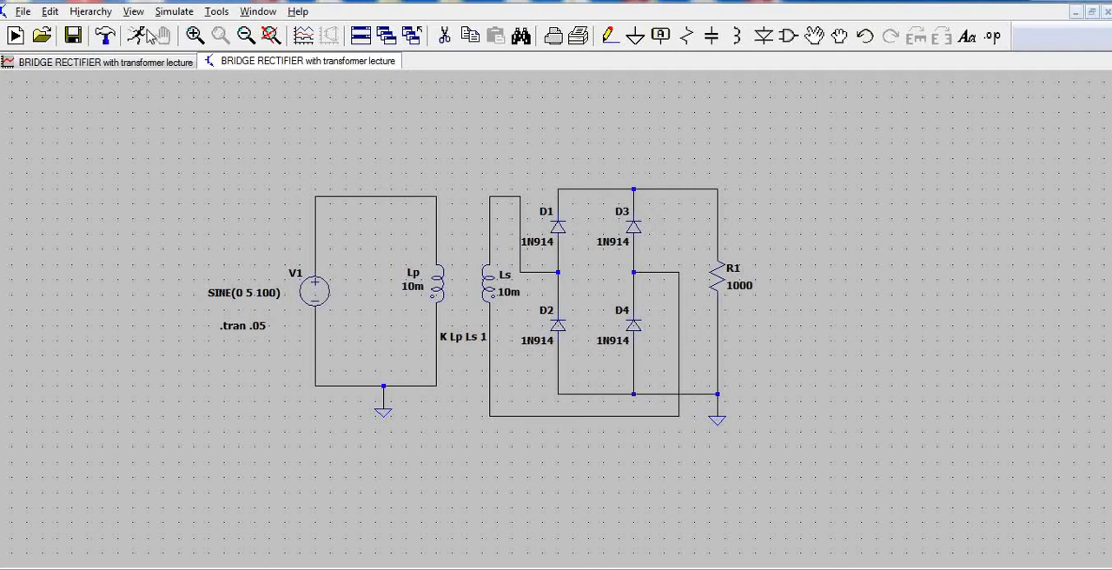
# Run the transient simulation and plot the source voltage at V1's upper node together with the rectifier output voltage across R1.
pyautogui.click(136, 36)
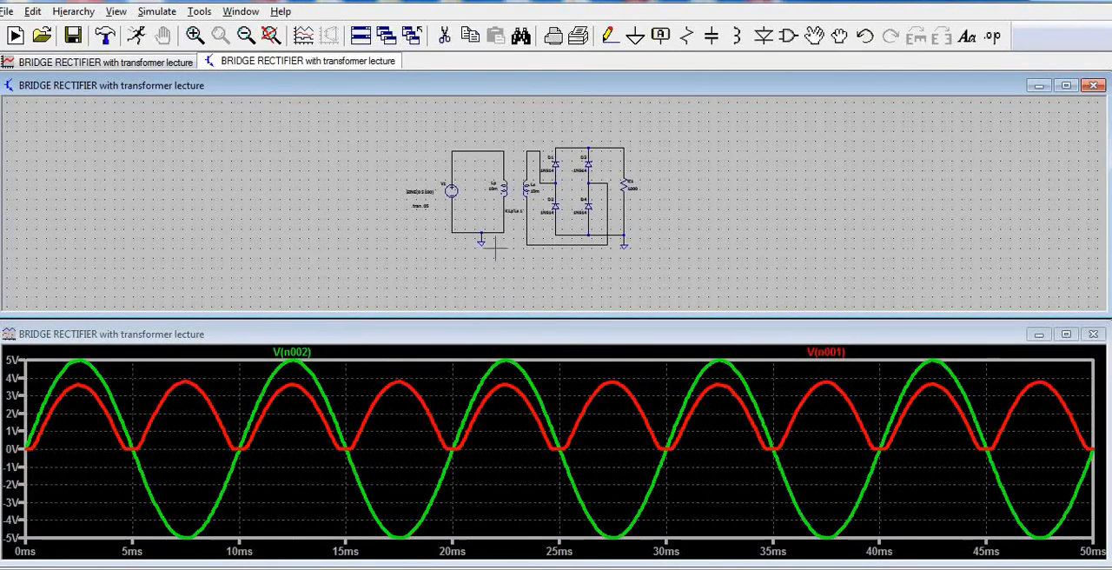
pyautogui.click(479, 151)
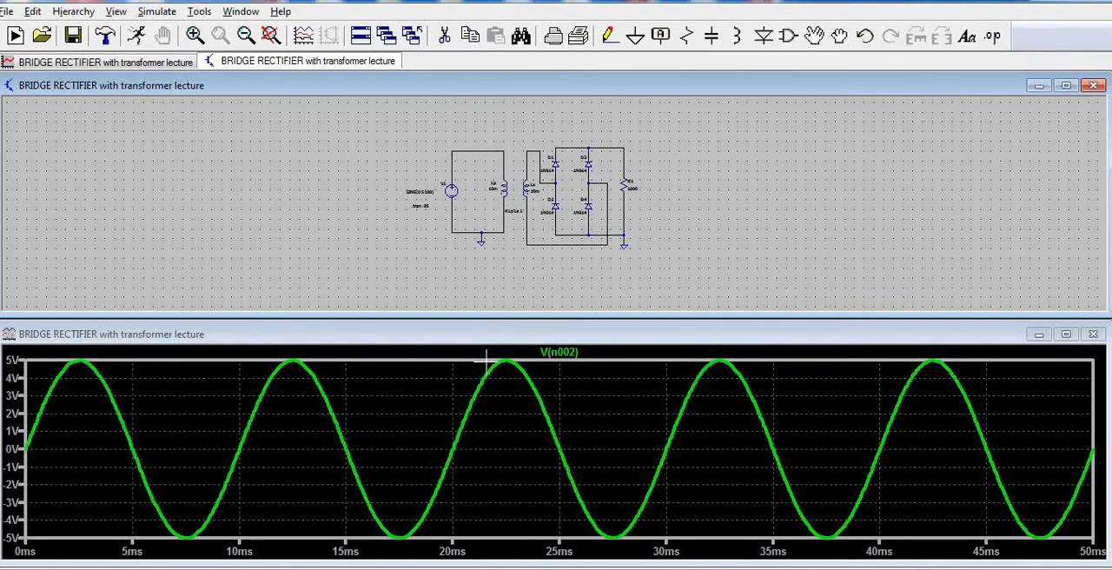
pyautogui.click(599, 150)
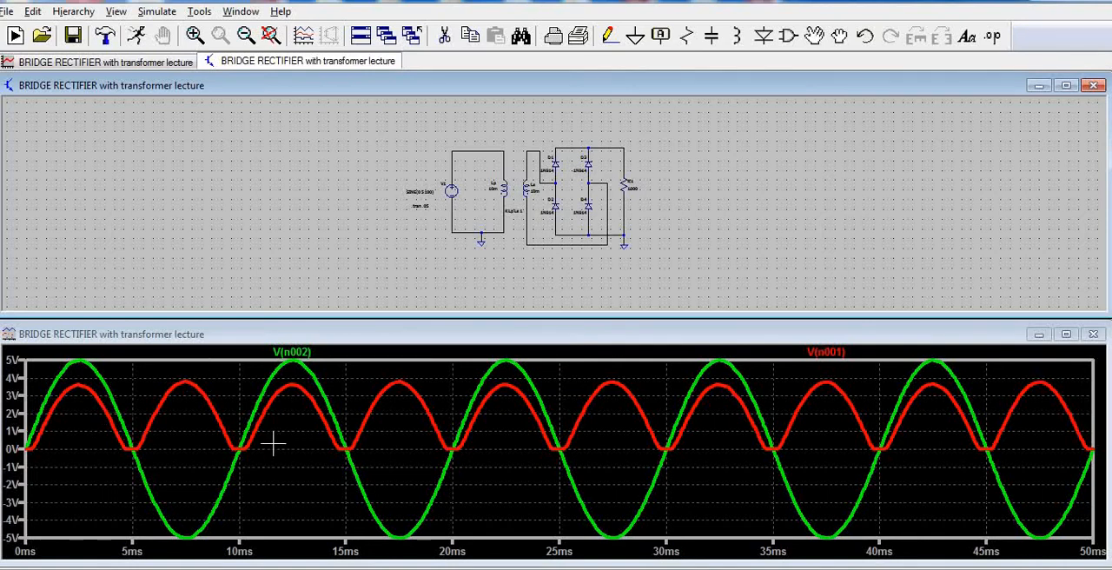
# Enlarge the schematic to inspect the bridge rectifier, and examine its input and output waveforms in the full-size plot.
pyautogui.click(1066, 85)
pyautogui.scroll(-2, 742, 285)
pyautogui.scroll(4, 742, 285)
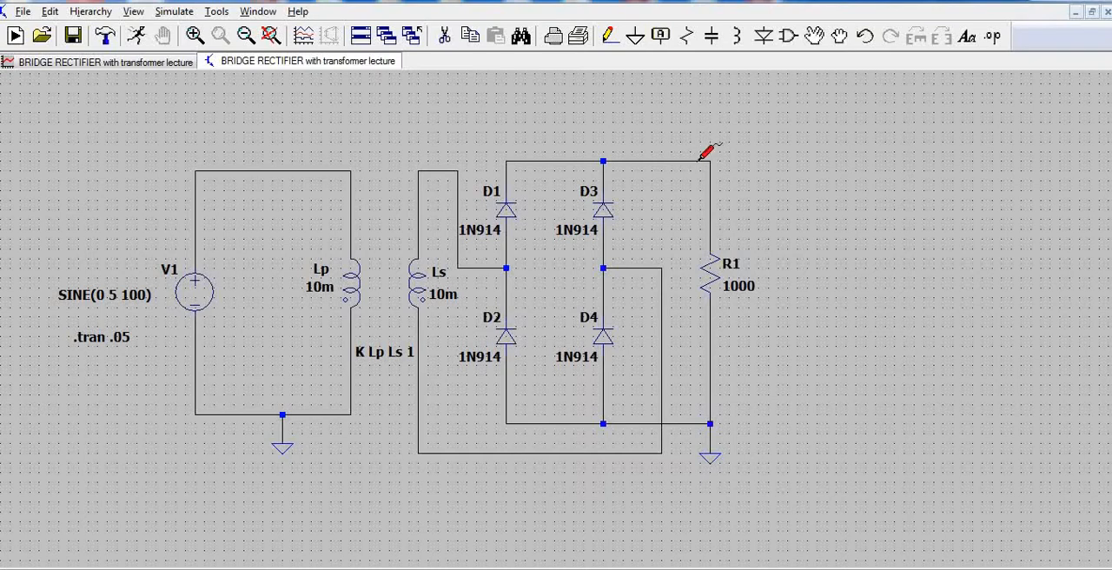
pyautogui.click(138, 62)
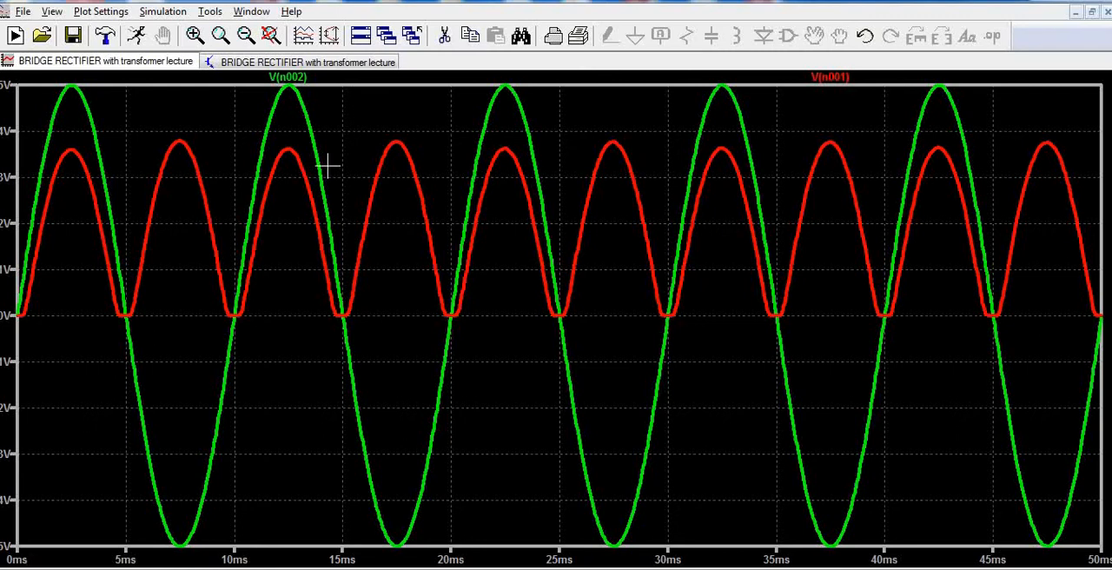
# Return to the schematic and place one capacitor beside load resistor R1.
pyautogui.click(315, 64)
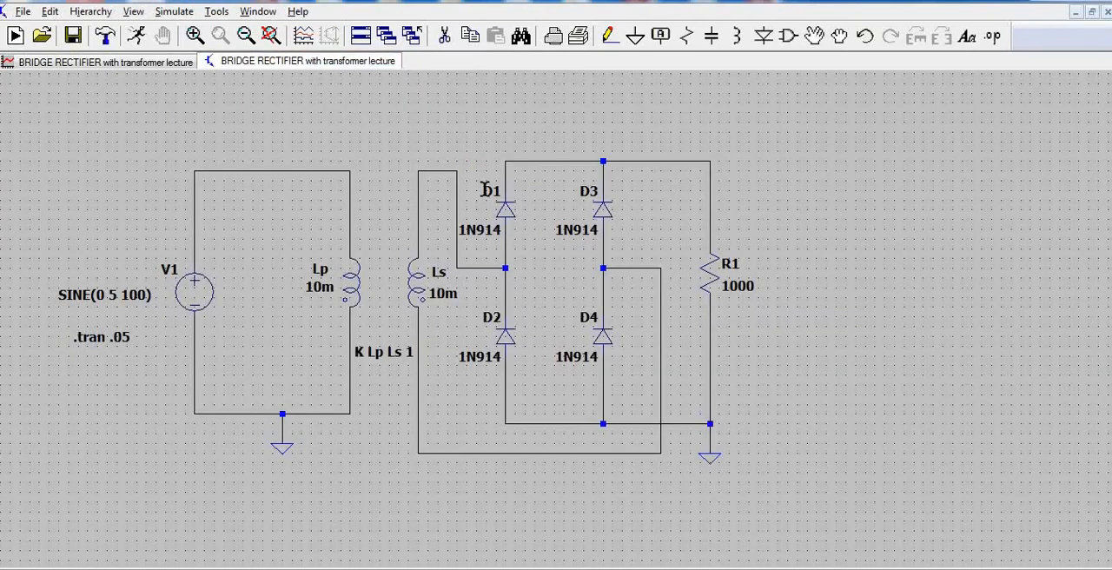
pyautogui.click(711, 35)
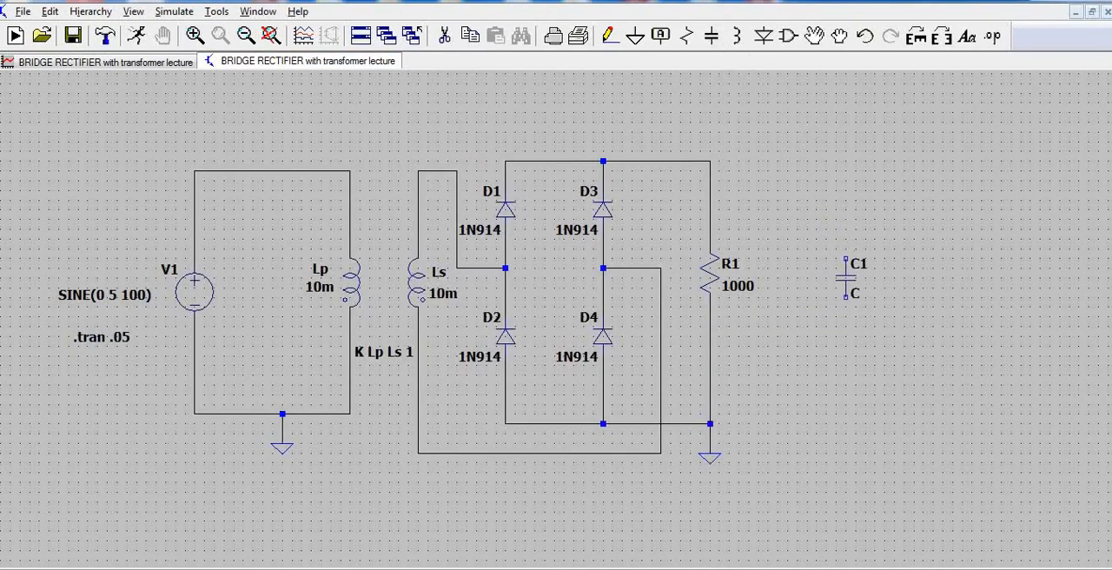
pyautogui.click(846, 265)
pyautogui.rightClick(856, 328)
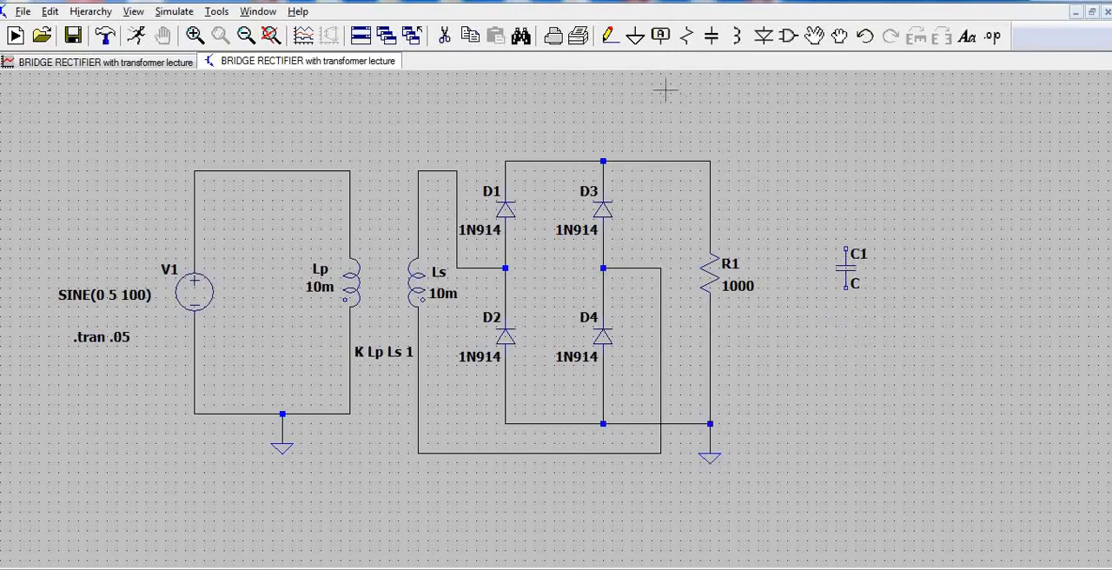
# Wire capacitor C1 in parallel with R1, joining it to the rectifier output and the grounded lower node.
pyautogui.click(610, 36)
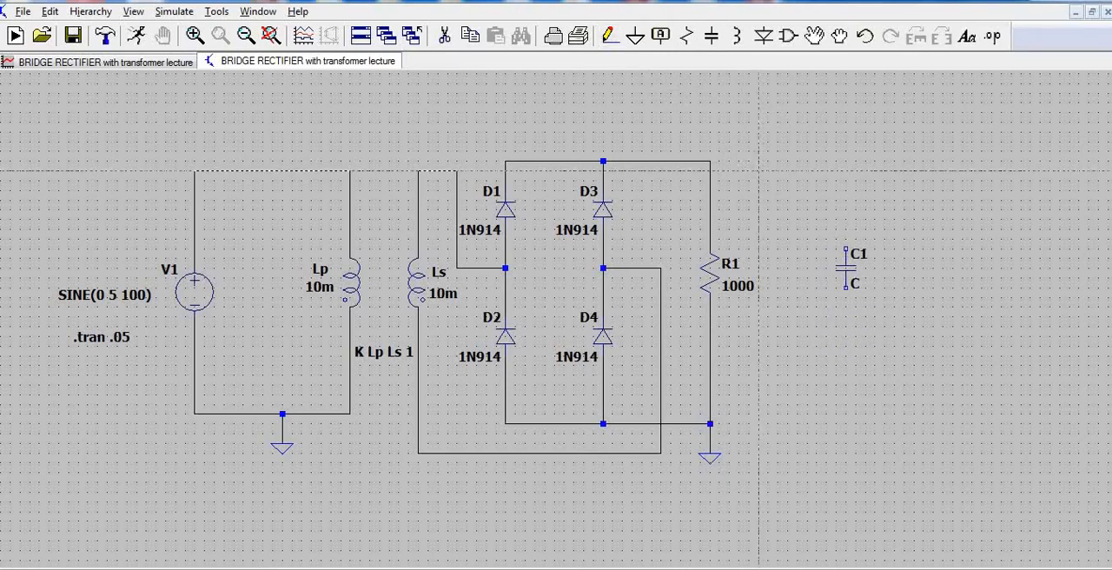
pyautogui.click(710, 160)
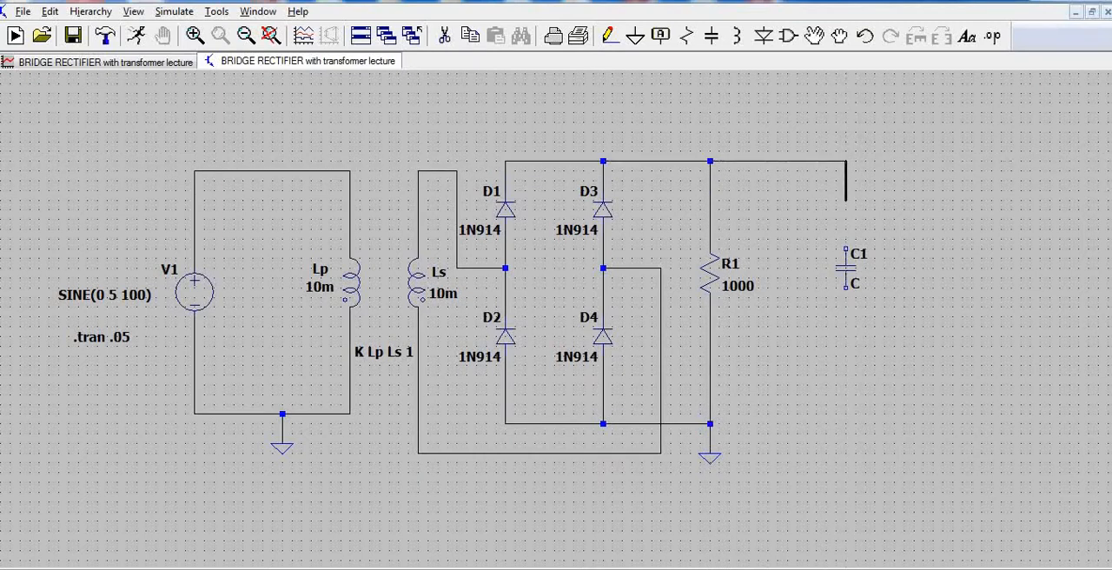
pyautogui.click(846, 249)
pyautogui.click(846, 287)
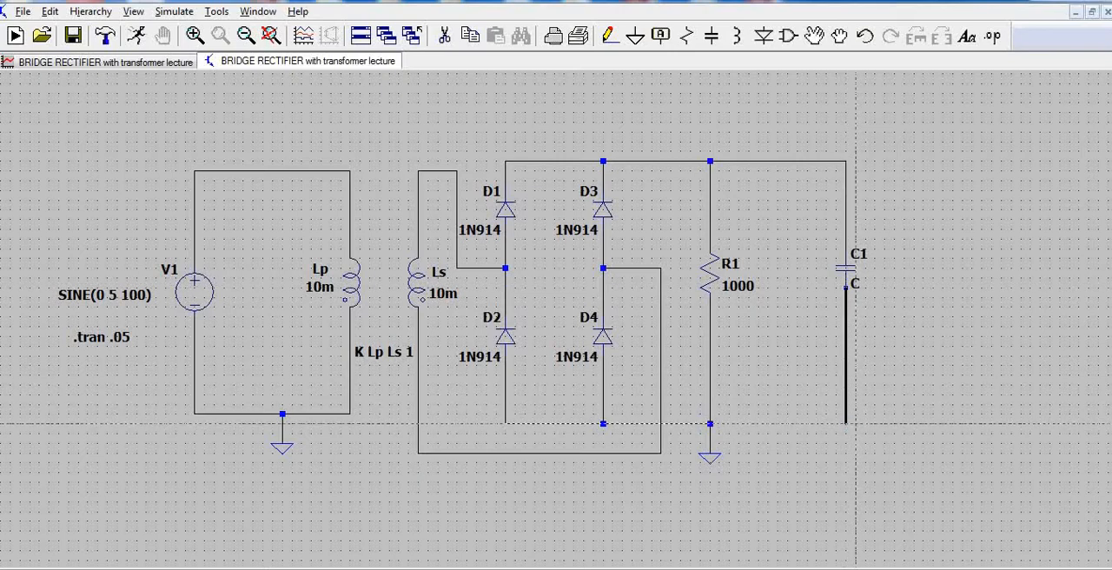
pyautogui.click(710, 423)
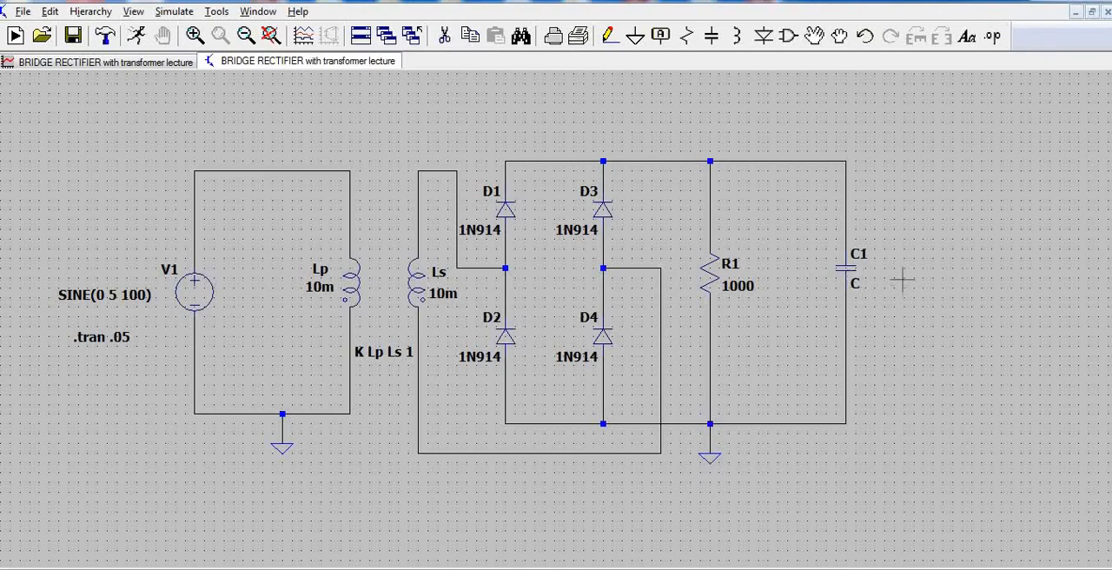
# Compare the unfiltered rectifier waveforms with the schematic containing the new capacitor, and switch to the handwritten notes in Paint.
pyautogui.click(152, 64)
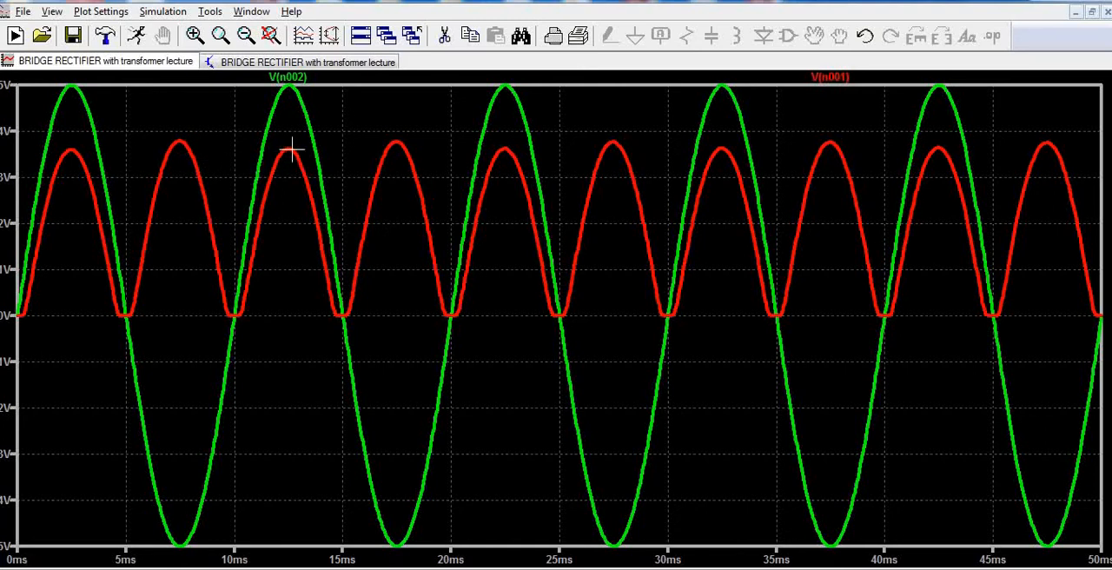
pyautogui.click(308, 63)
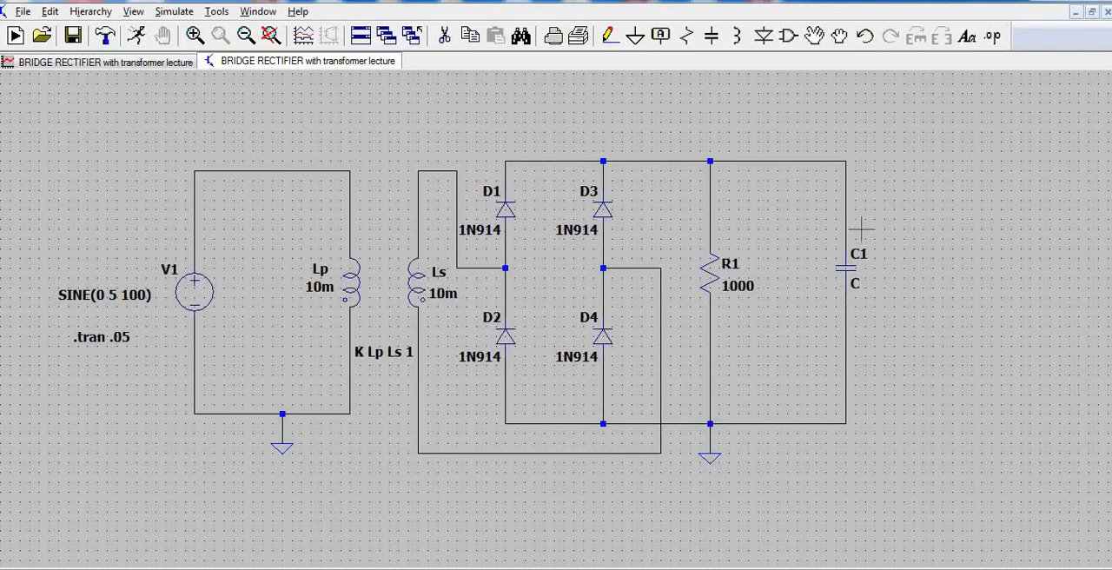
pyautogui.click(159, 63)
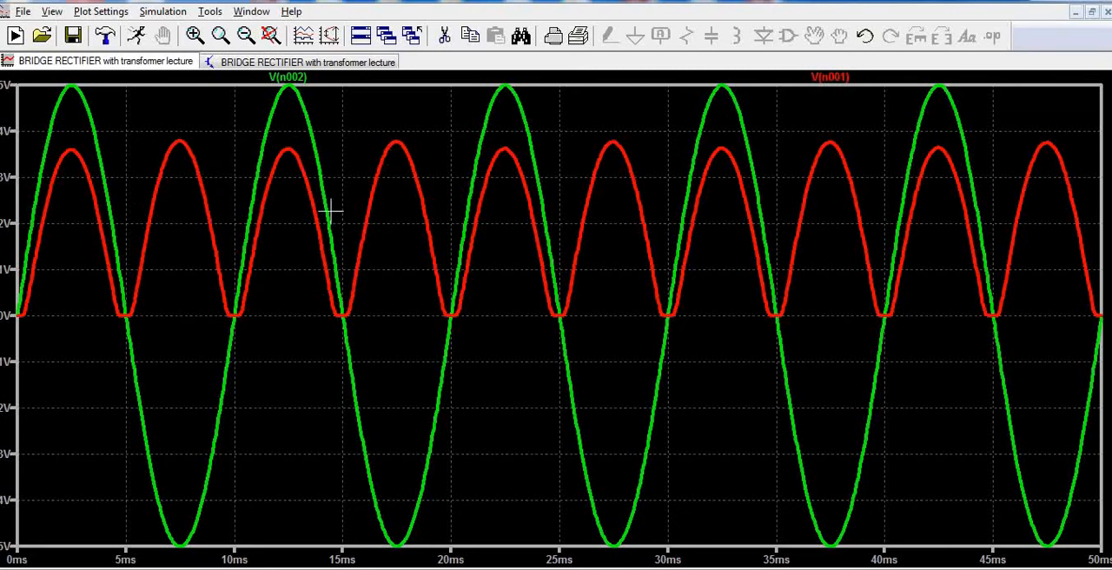
pyautogui.click(348, 64)
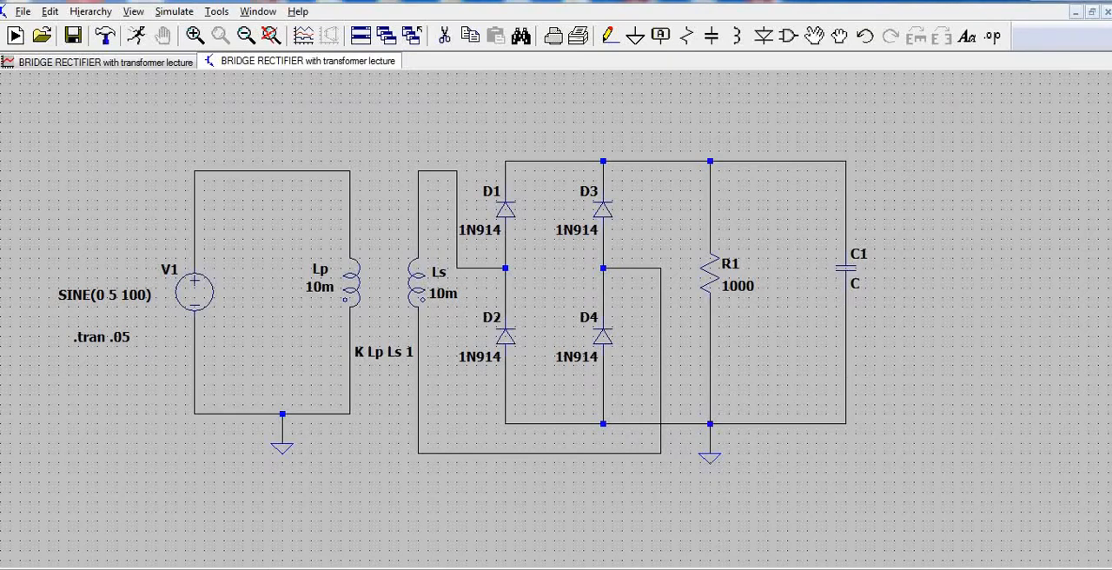
pyautogui.click(374, 498)
pyautogui.click(21, 15)
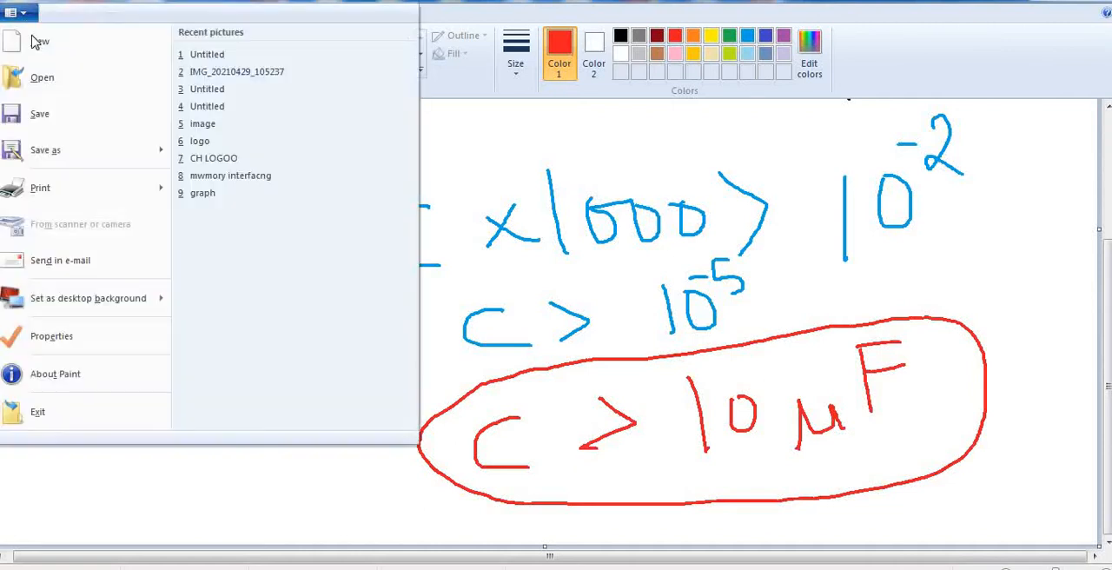
pyautogui.click(39, 35)
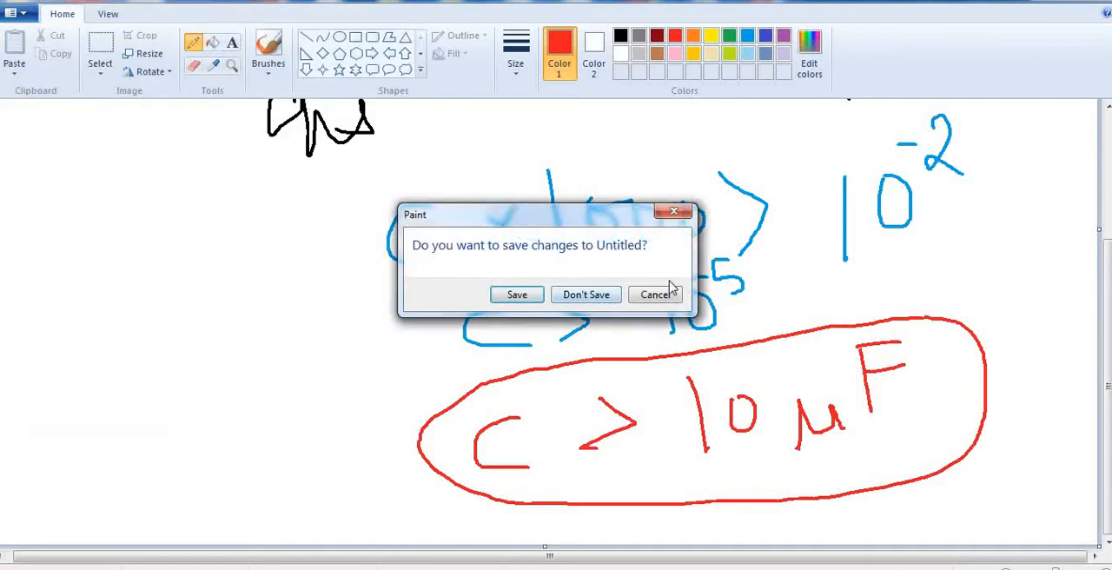
pyautogui.click(673, 211)
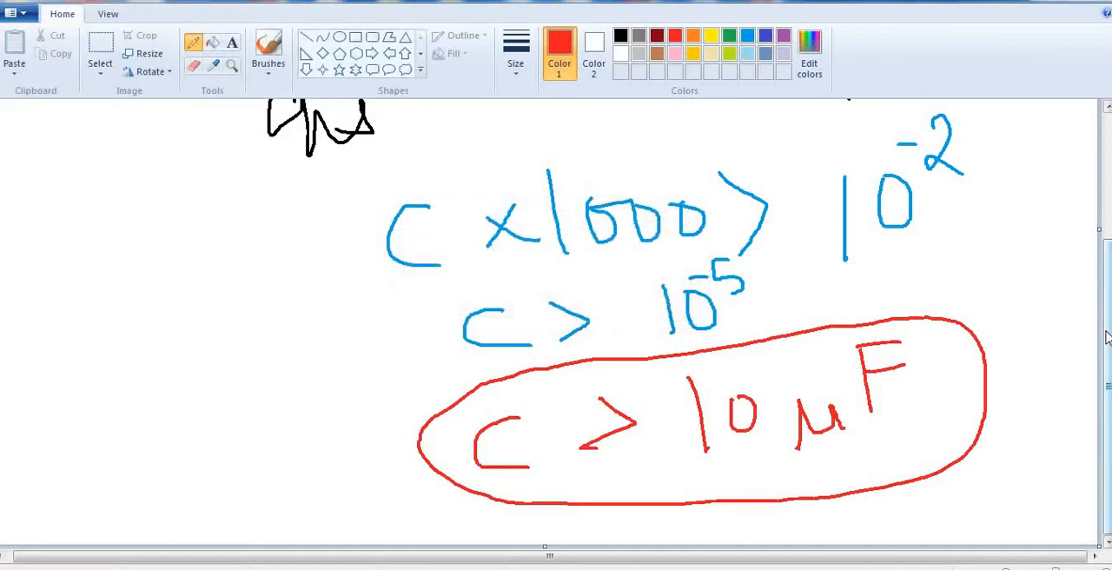
# Review the handwritten discharge time constant derivation from the CR condition down to the minimum capacitance, checking it against the simulation.
pyautogui.scroll(3, 1108, 337)
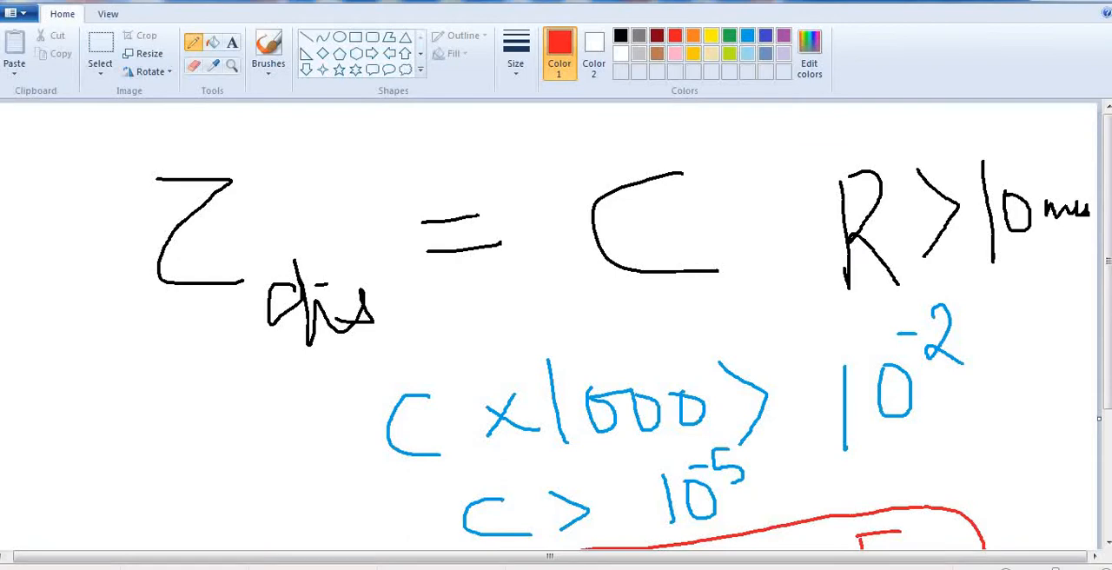
pyautogui.hotkey('alt', 'Tab')
pyautogui.scroll(-3, 670, 293)
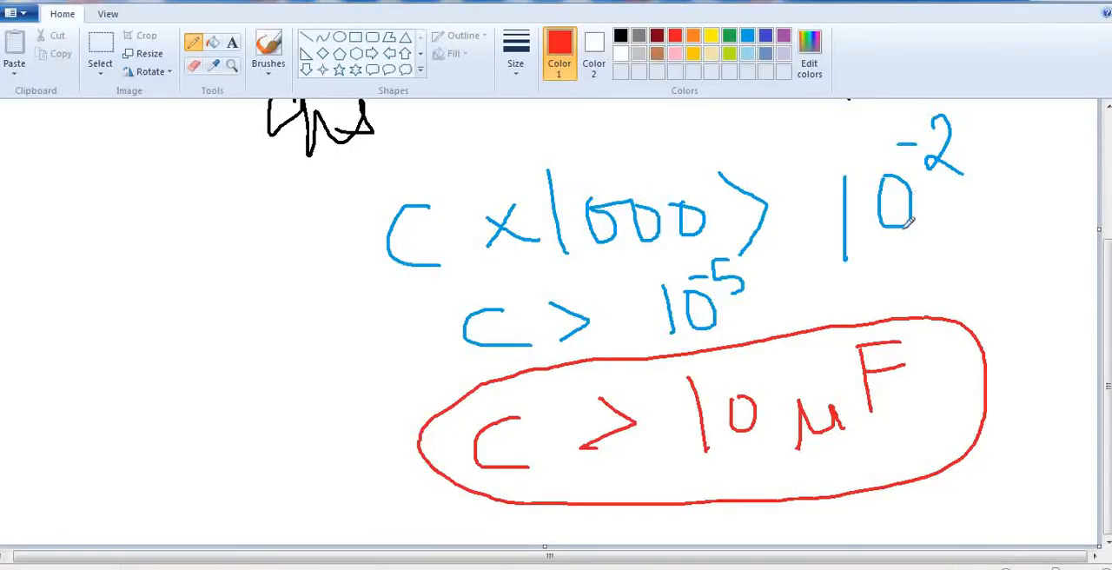
pyautogui.scroll(3, 909, 222)
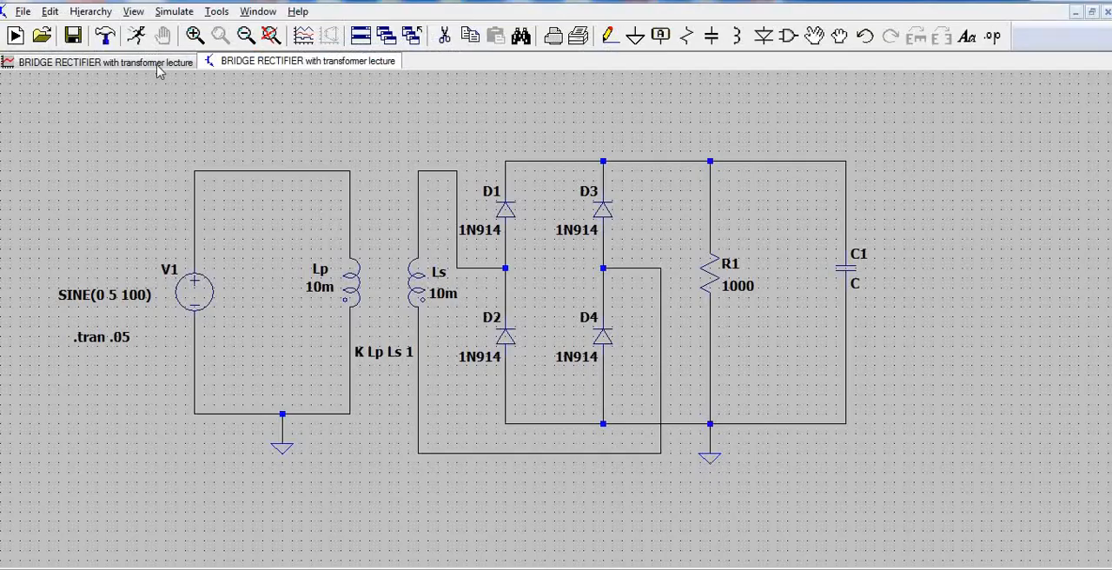
pyautogui.click(159, 64)
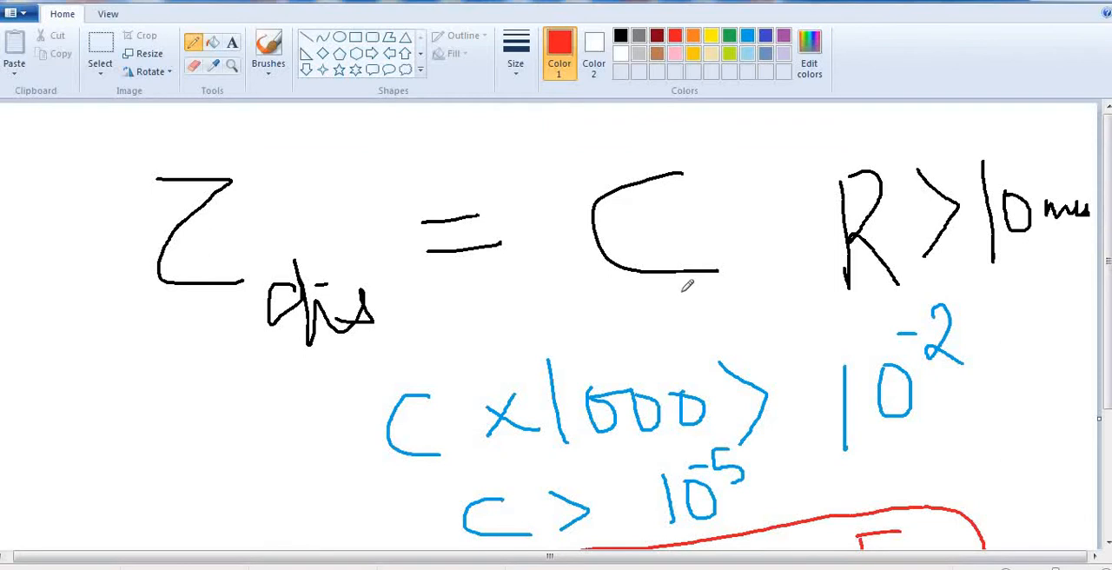
pyautogui.scroll(-3, 477, 237)
pyautogui.scroll(3, 712, 269)
pyautogui.scroll(-3, 950, 222)
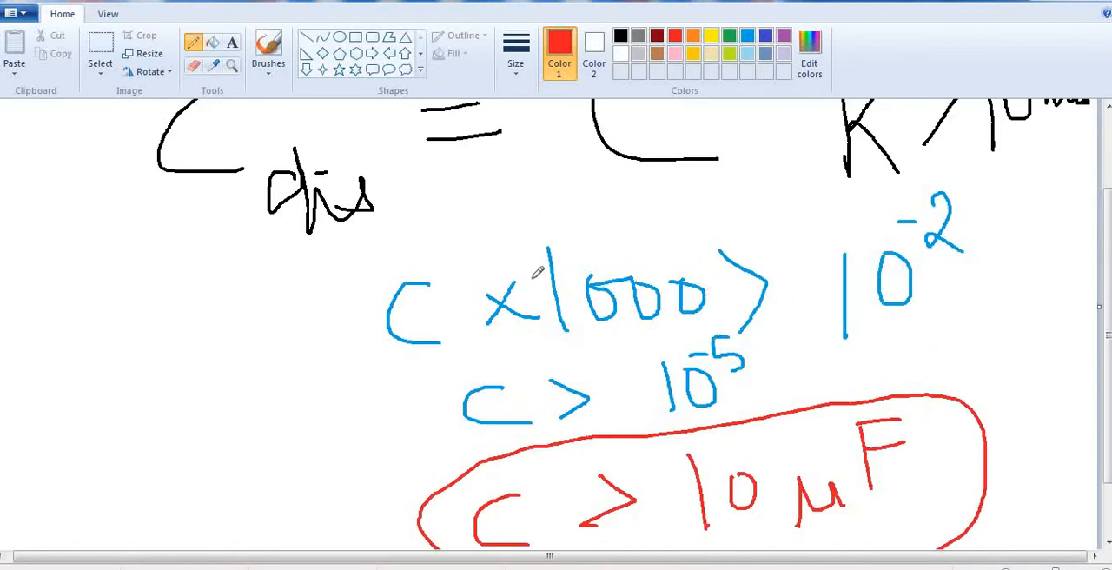
pyautogui.scroll(-2, 546, 315)
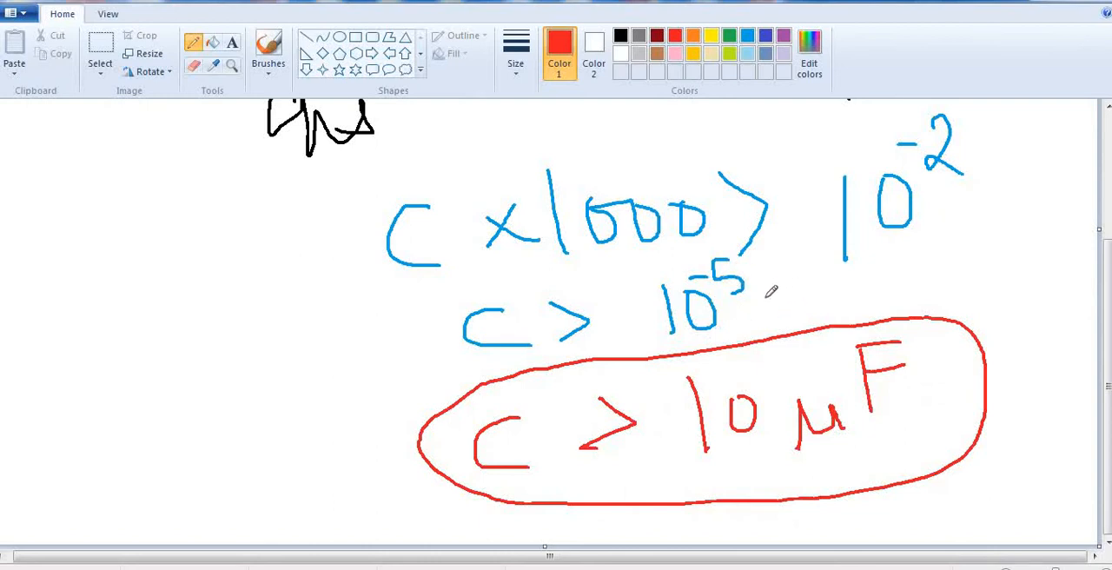
# Draw a red tick mark beside 10^-5 and circle the 10 µF value in the notes with red pencil loops.
pyautogui.moveTo(765, 297); pyautogui.dragTo(909, 271)
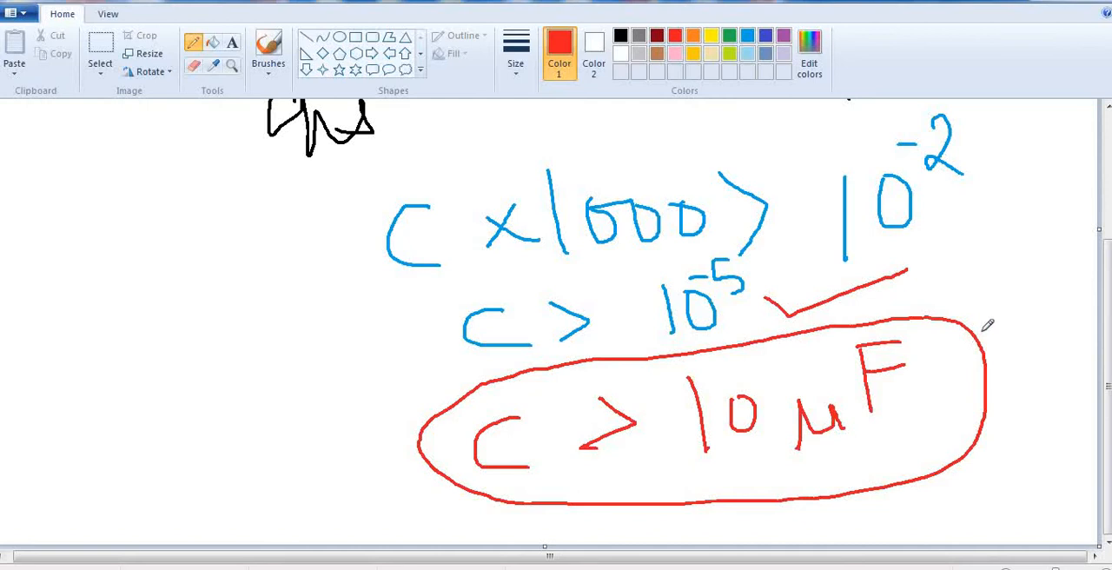
pyautogui.moveTo(983, 330)
pyautogui.mouseDown()
pyautogui.moveTo(797, 315)
pyautogui.moveTo(665, 387)
pyautogui.moveTo(757, 497)
pyautogui.moveTo(886, 501)
pyautogui.mouseUp()
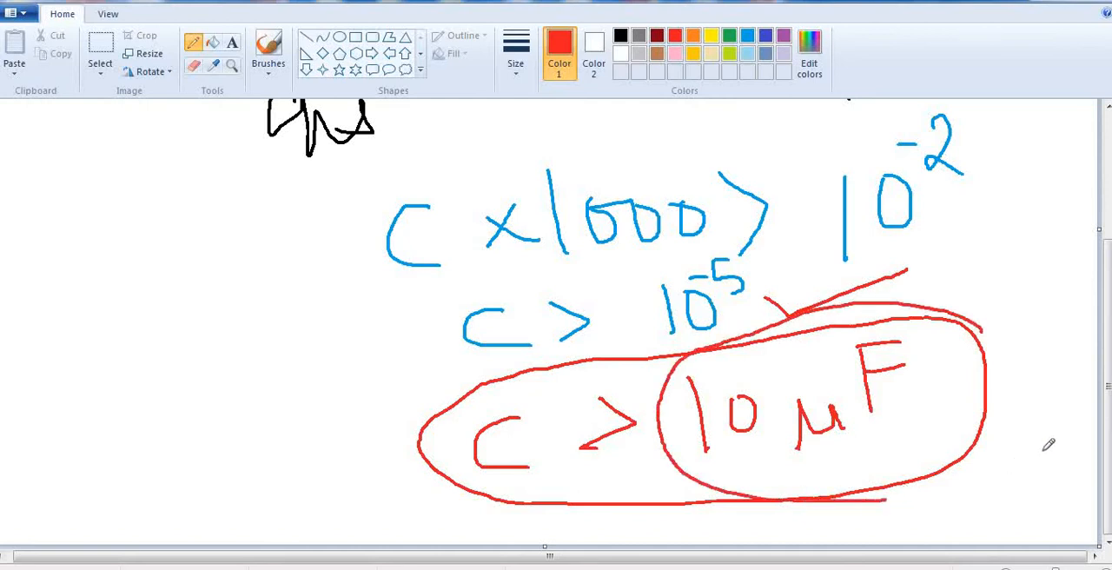
pyautogui.moveTo(1049, 444)
pyautogui.mouseDown()
pyautogui.moveTo(974, 311)
pyautogui.moveTo(739, 321)
pyautogui.moveTo(657, 400)
pyautogui.moveTo(682, 477)
pyautogui.moveTo(778, 495)
pyautogui.moveTo(1008, 408)
pyautogui.moveTo(944, 323)
pyautogui.moveTo(934, 328)
pyautogui.mouseUp()
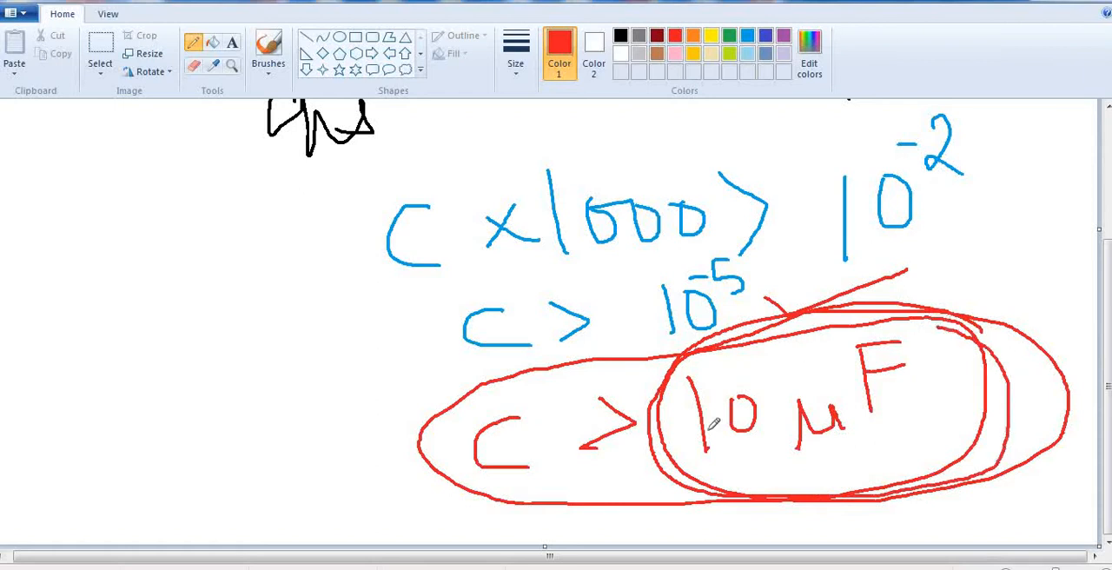
# Switch back to the LTspice schematic and enter a capacitance of 1u for capacitor C1.
pyautogui.click(869, 569)
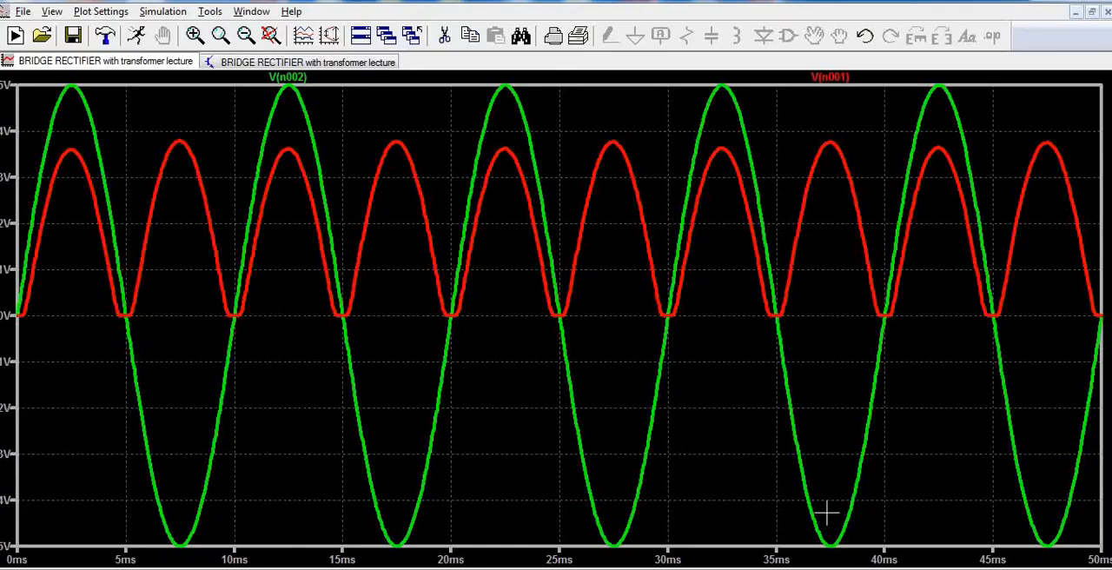
pyautogui.click(374, 66)
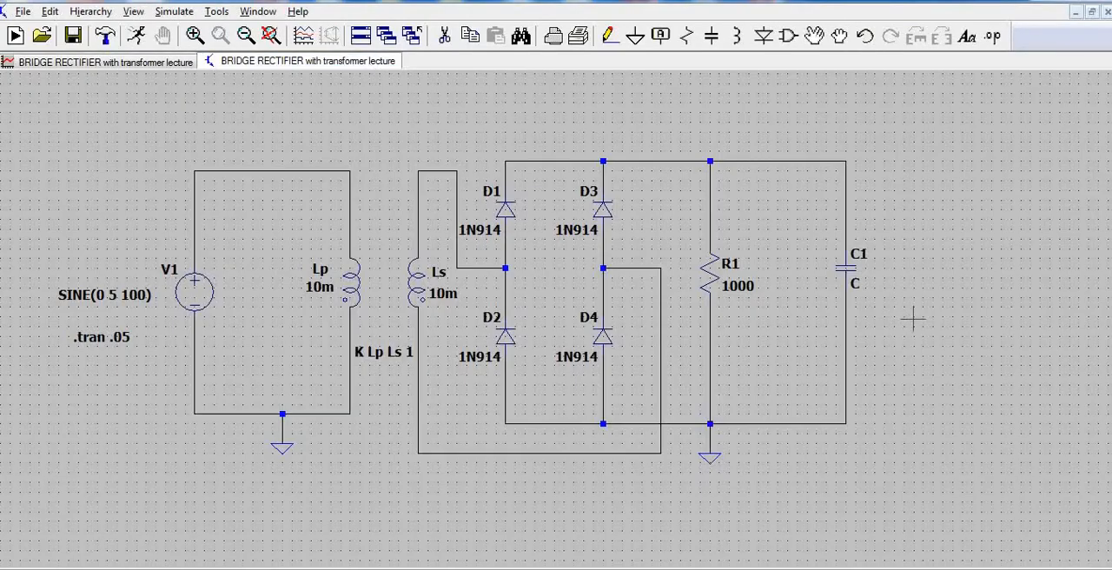
pyautogui.scroll(1, 809, 252)
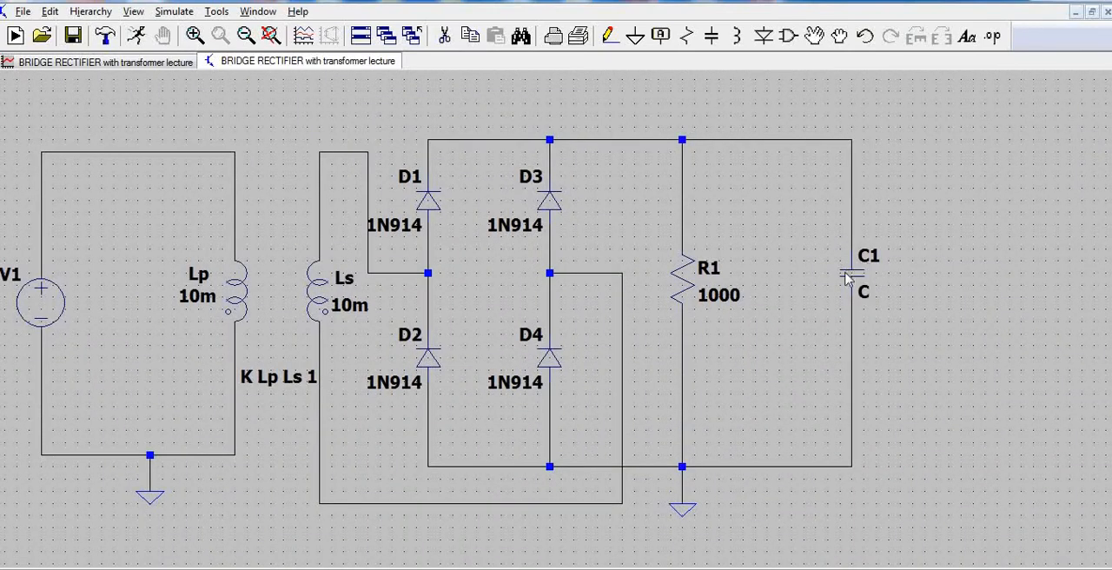
pyautogui.rightClick(850, 271)
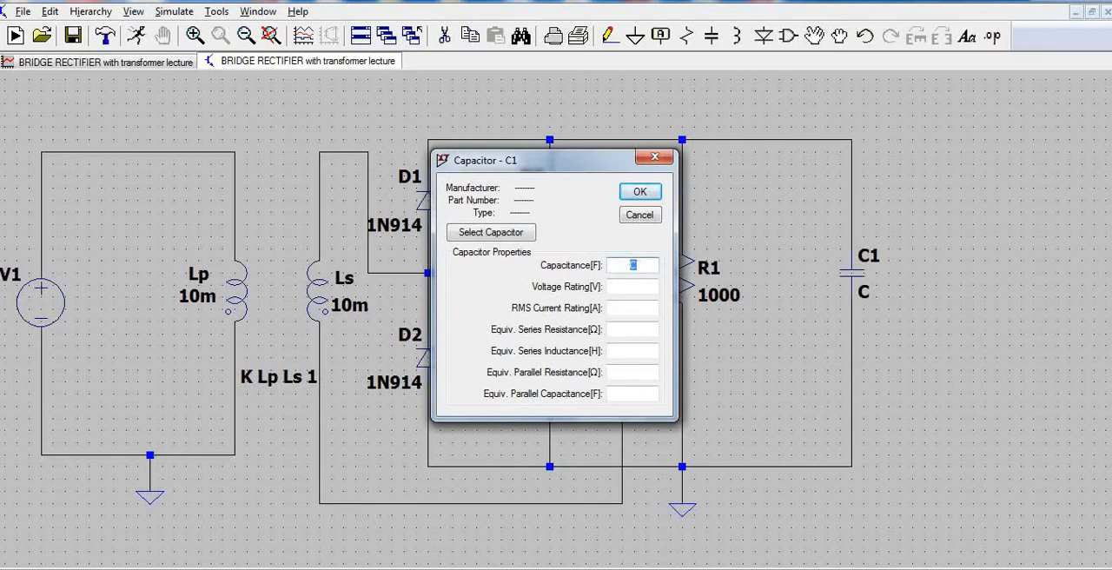
pyautogui.write('1u')
pyautogui.click(484, 237)
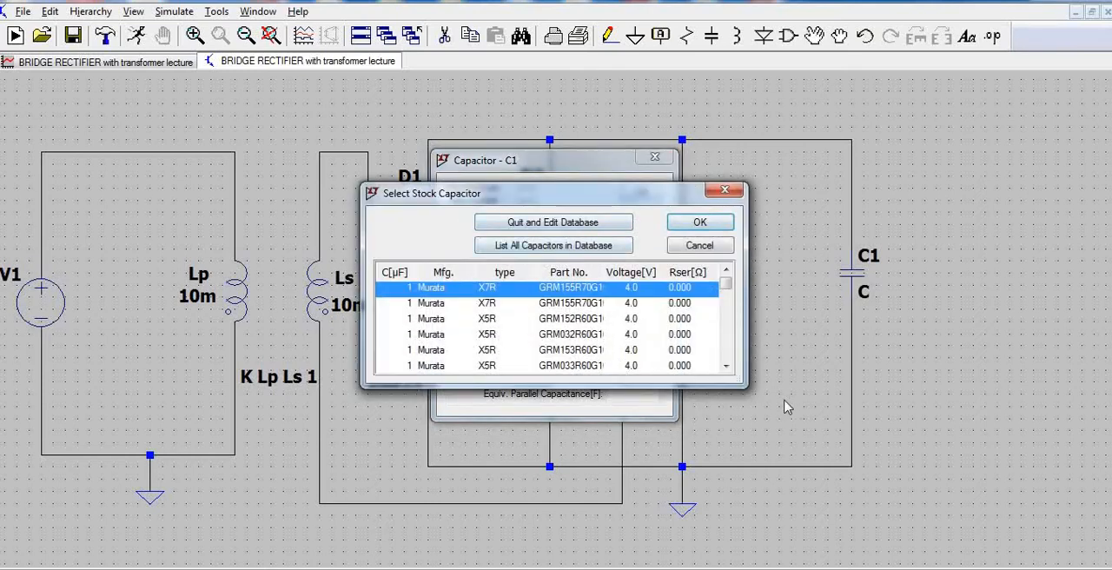
pyautogui.click(725, 366)
pyautogui.click(725, 366)
pyautogui.click(726, 366)
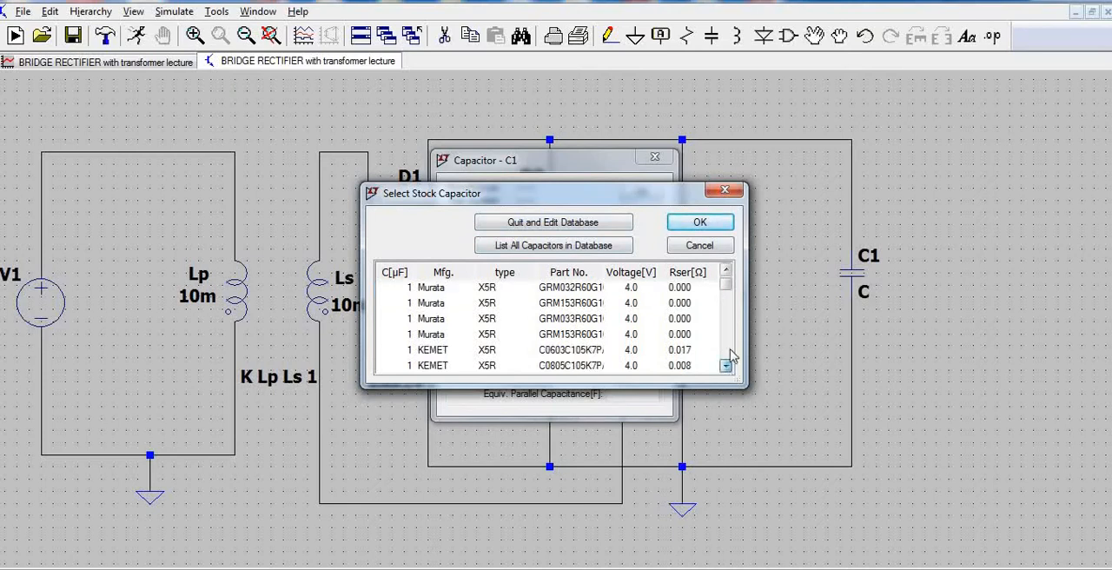
pyautogui.click(725, 189)
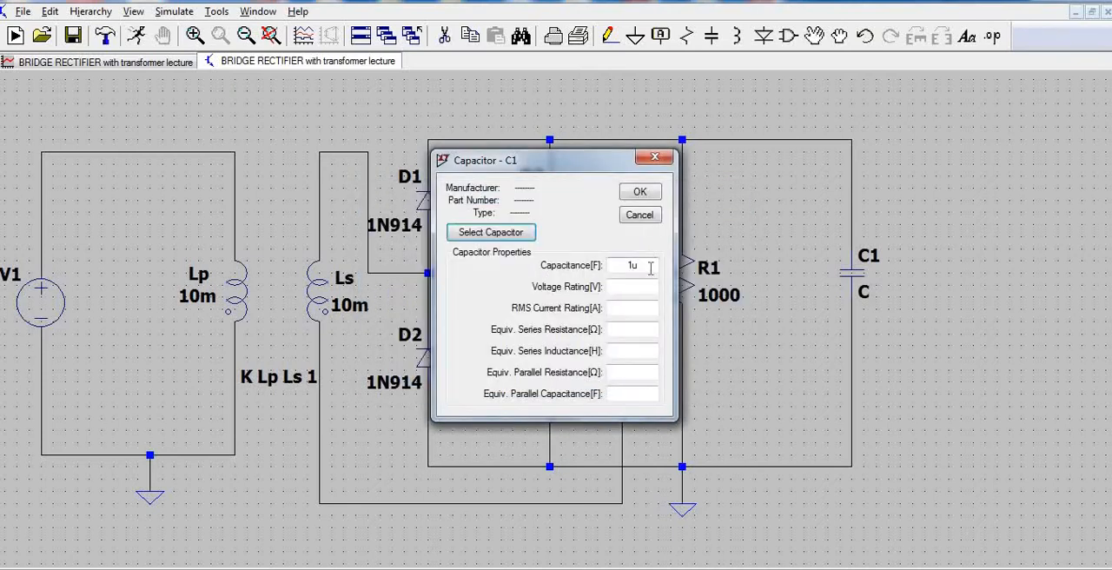
# Apply the 1u capacitance to capacitor C1.
pyautogui.click(640, 192)
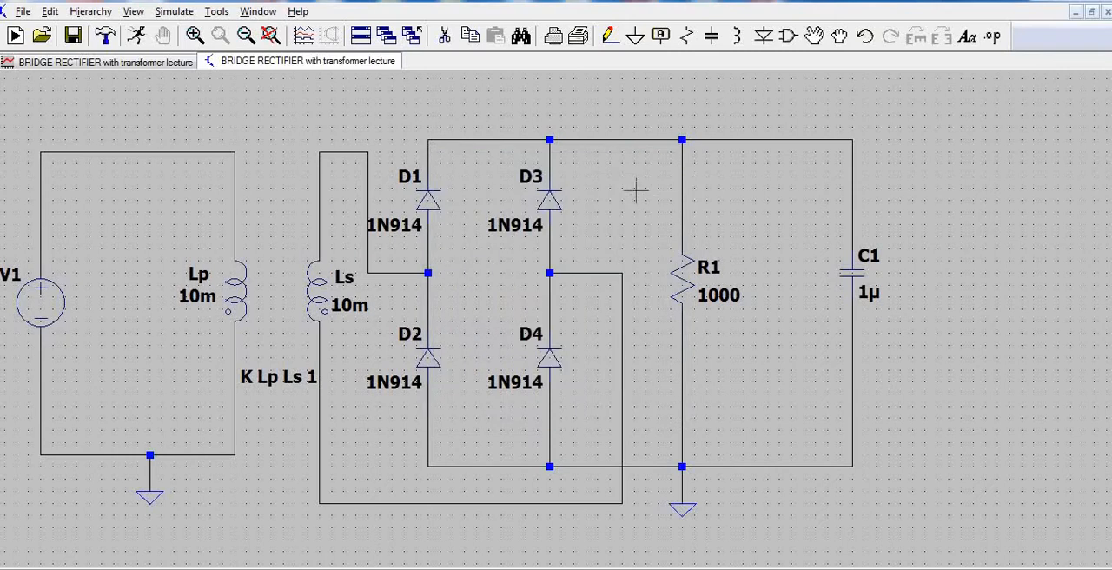
# Run the bridge rectifier simulation with the 1µ filter capacitor and maximize the schematic window.
pyautogui.click(139, 37)
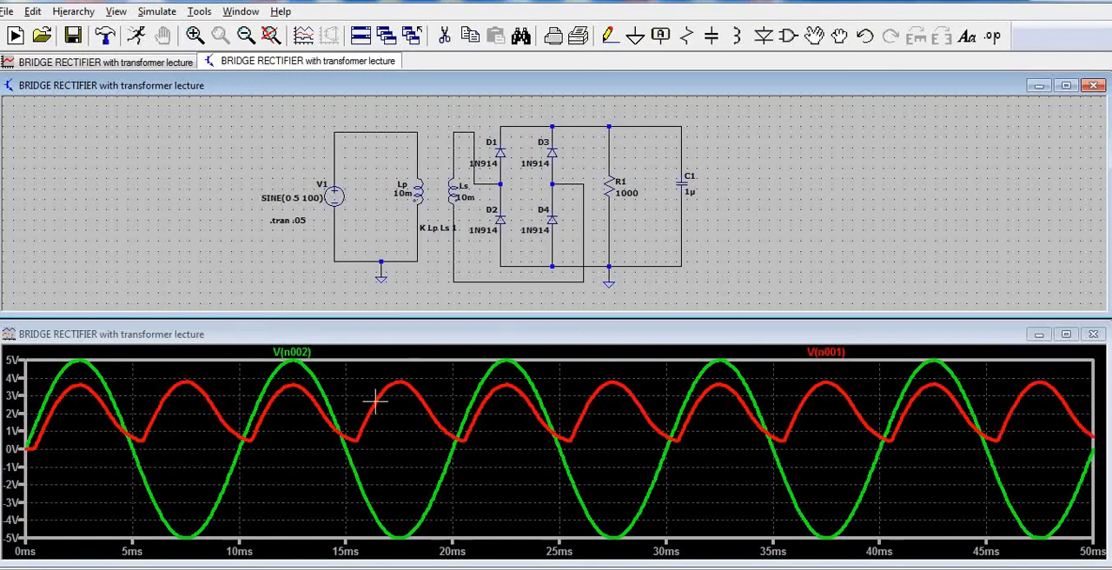
pyautogui.rightClick(686, 186)
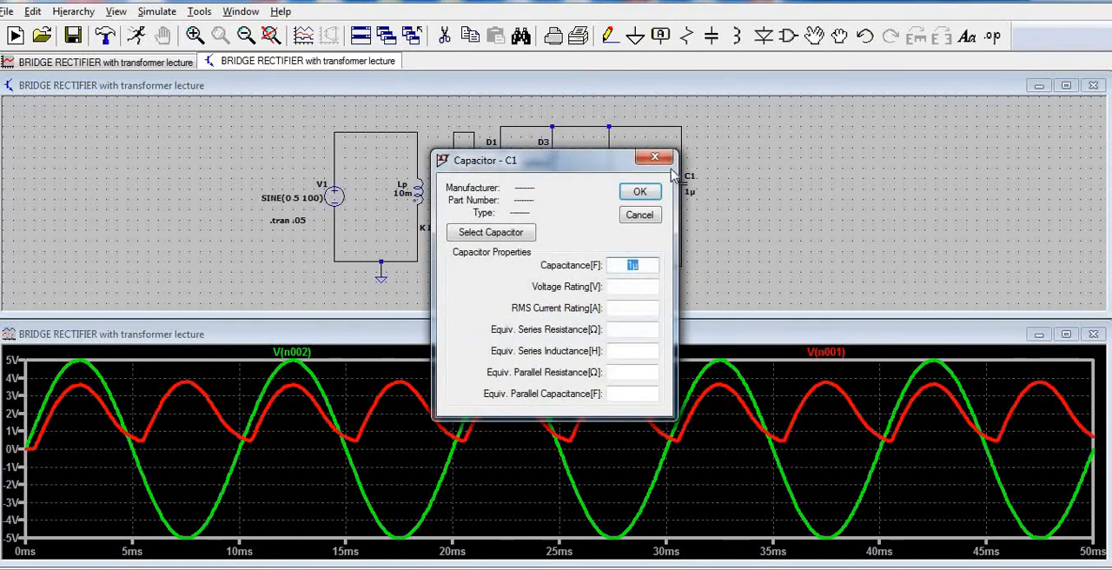
pyautogui.click(655, 157)
pyautogui.click(1067, 87)
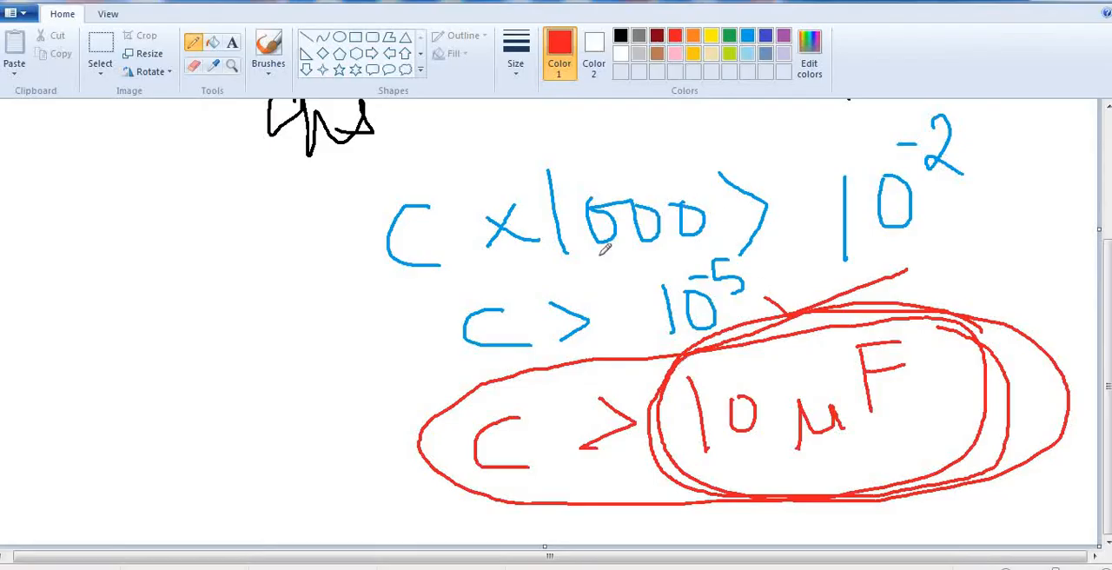
# Switch to the Paint notes, review the CR > 10 ms derivation, and underline the circled 10 µF value in red.
pyautogui.scroll(3, 938, 196)
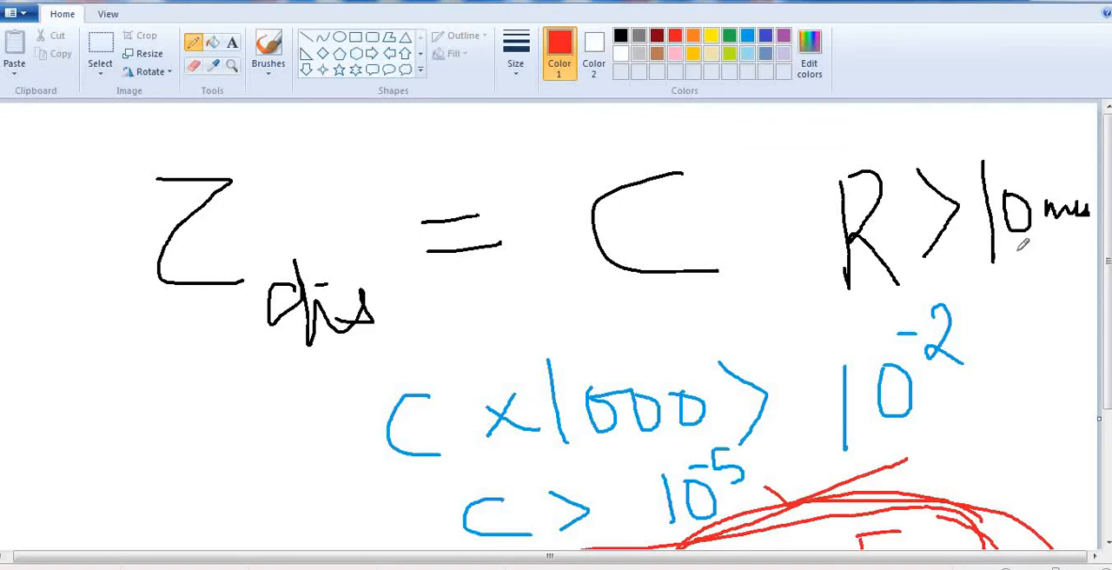
pyautogui.scroll(-3, 935, 245)
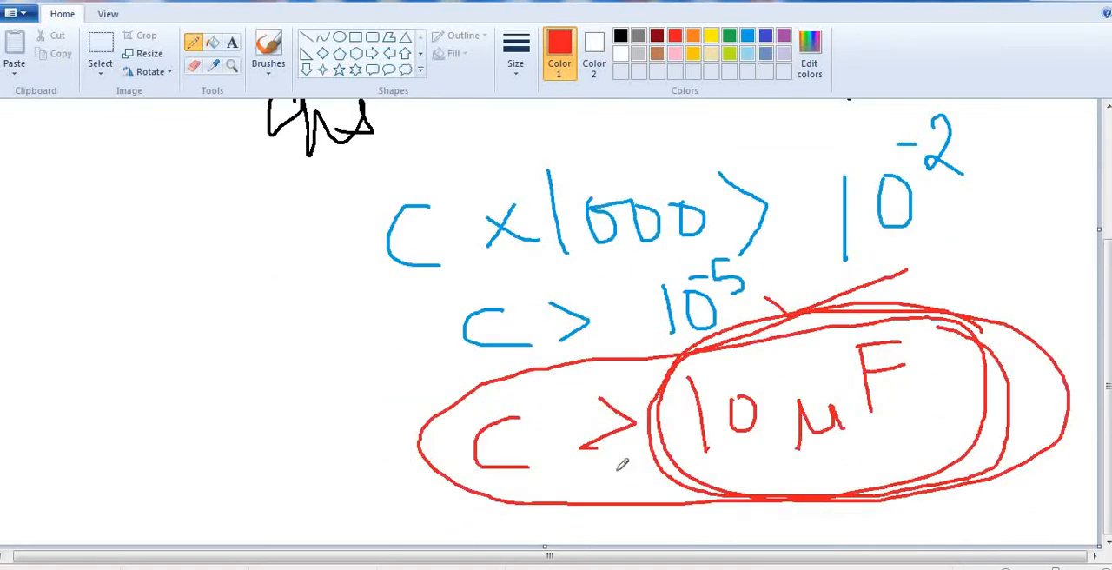
pyautogui.moveTo(749, 489); pyautogui.dragTo(937, 476)
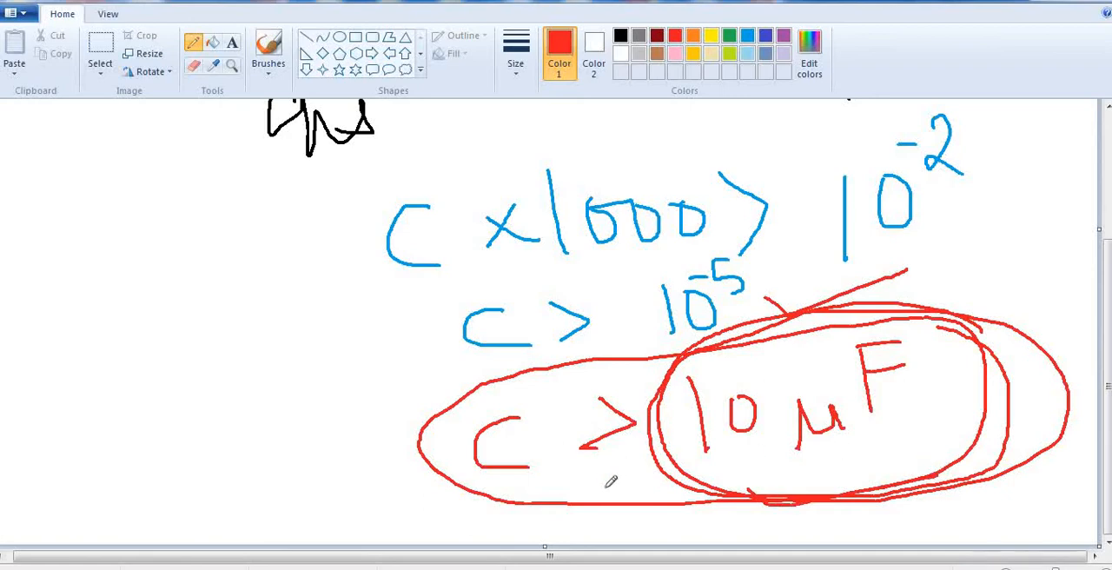
# Switch back to LTspice, set capacitor C1 to 10µ and rerun the simulation.
pyautogui.hotkey('alt', 'Tab')
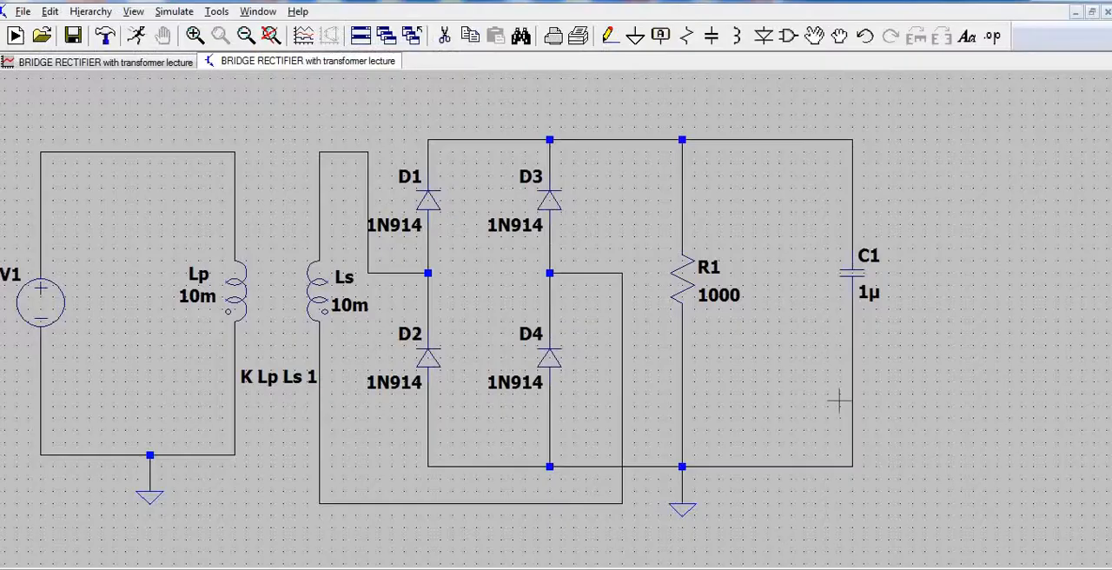
pyautogui.rightClick(853, 277)
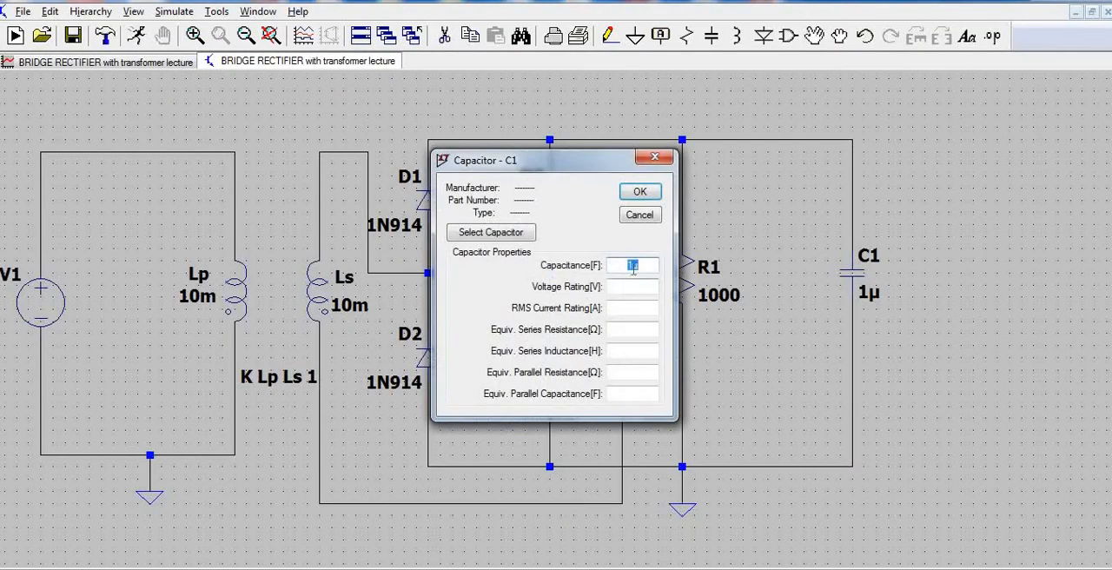
pyautogui.write('0')
pyautogui.click(640, 192)
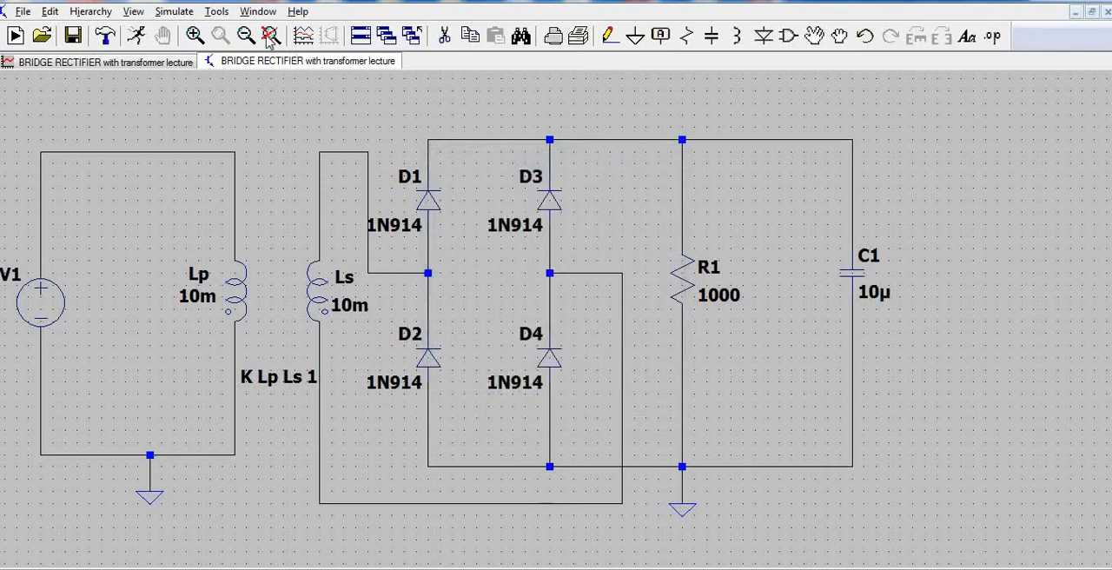
pyautogui.click(136, 35)
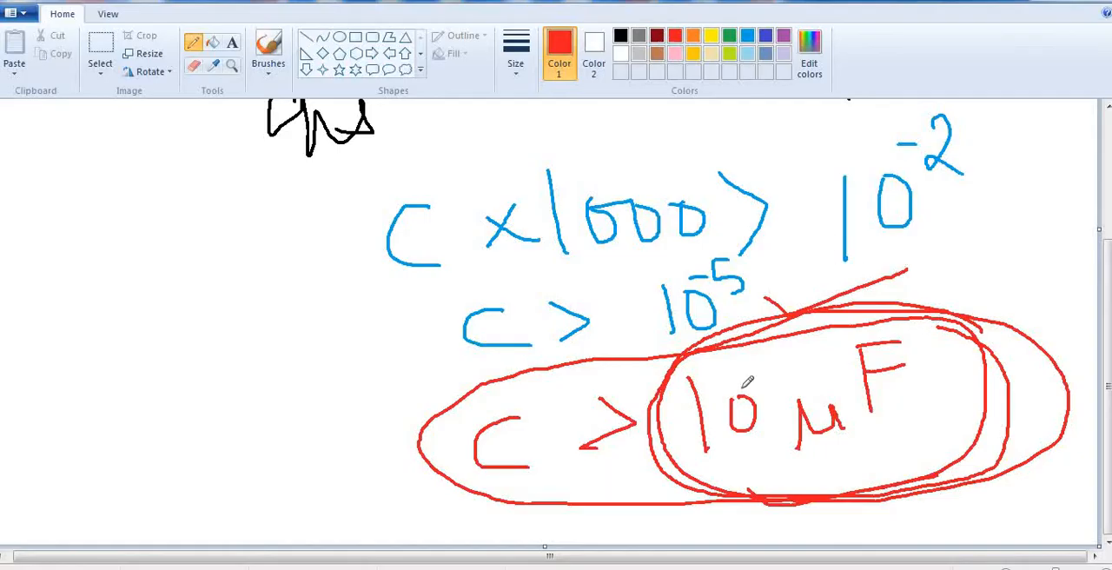
# Return from the handwritten notes to LTspice, set capacitor C1 to 50µ and rerun the simulation.
pyautogui.moveTo(626, 400)
pyautogui.mouseDown()
pyautogui.moveTo(633, 423)
pyautogui.moveTo(596, 457)
pyautogui.moveTo(640, 486)
pyautogui.moveTo(632, 432)
pyautogui.mouseUp()
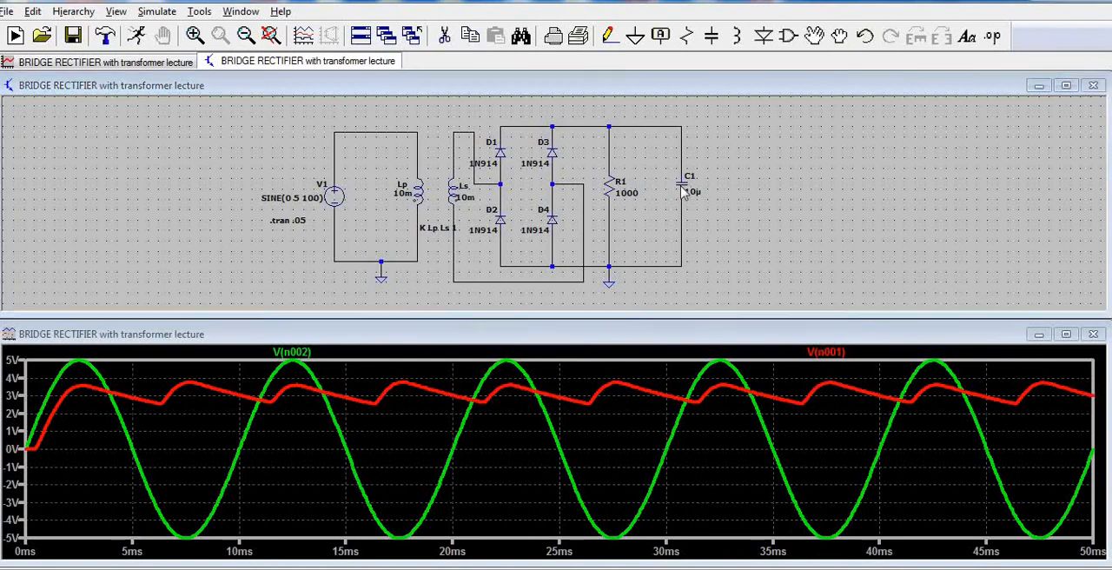
pyautogui.rightClick(682, 190)
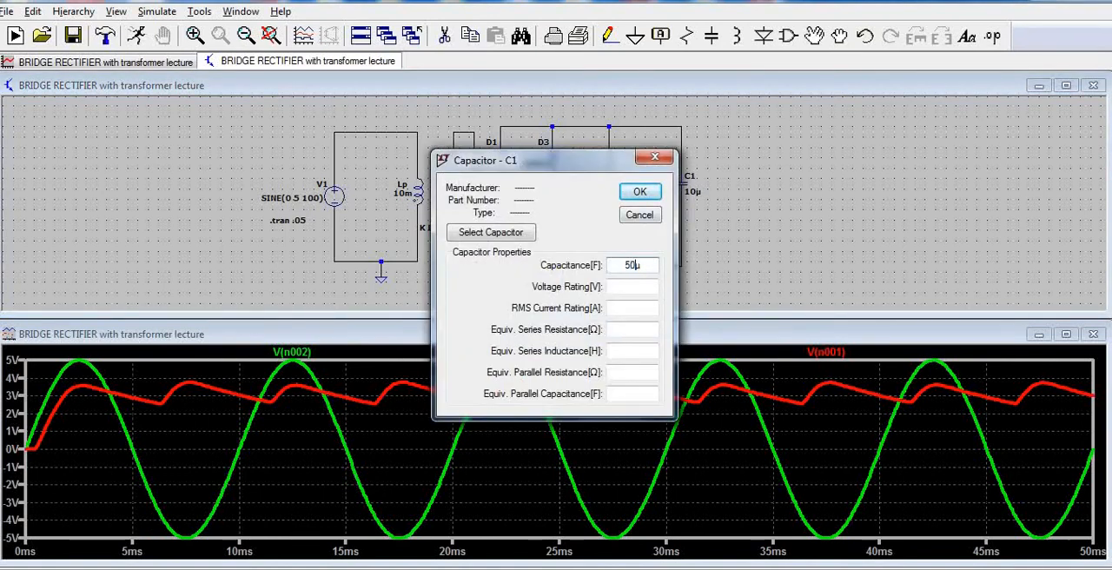
pyautogui.write('50µ')
pyautogui.click(640, 191)
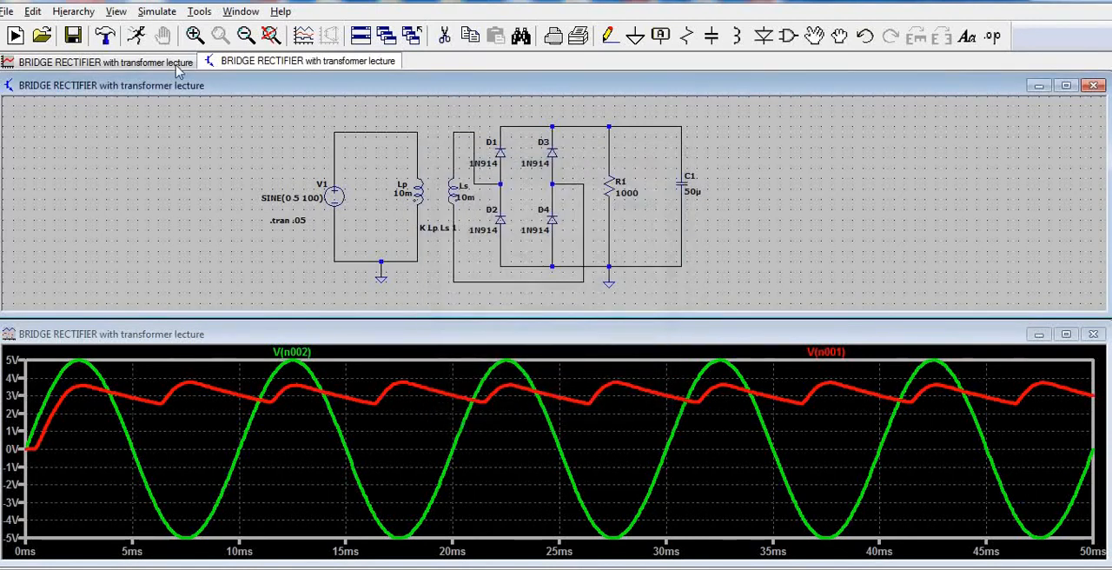
pyautogui.click(137, 36)
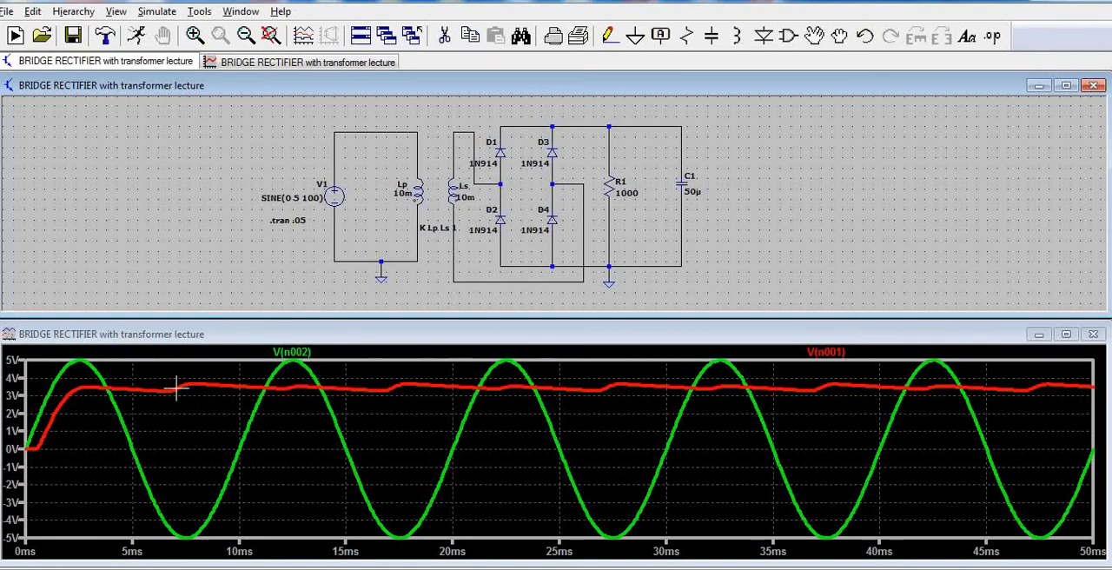
# Examine the V(n001) ripple for the 50µ capacitor at 6–26 ms and 6.3–10.2 ms, restoring the full plot after each close-up.
pyautogui.moveTo(171, 370); pyautogui.dragTo(548, 419)
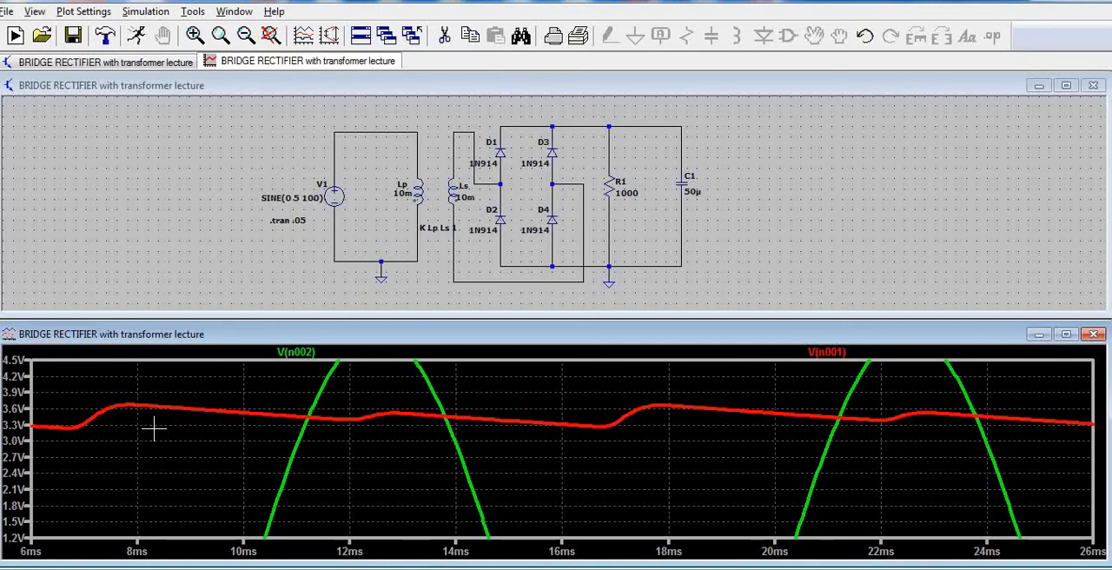
pyautogui.rightClick(245, 453)
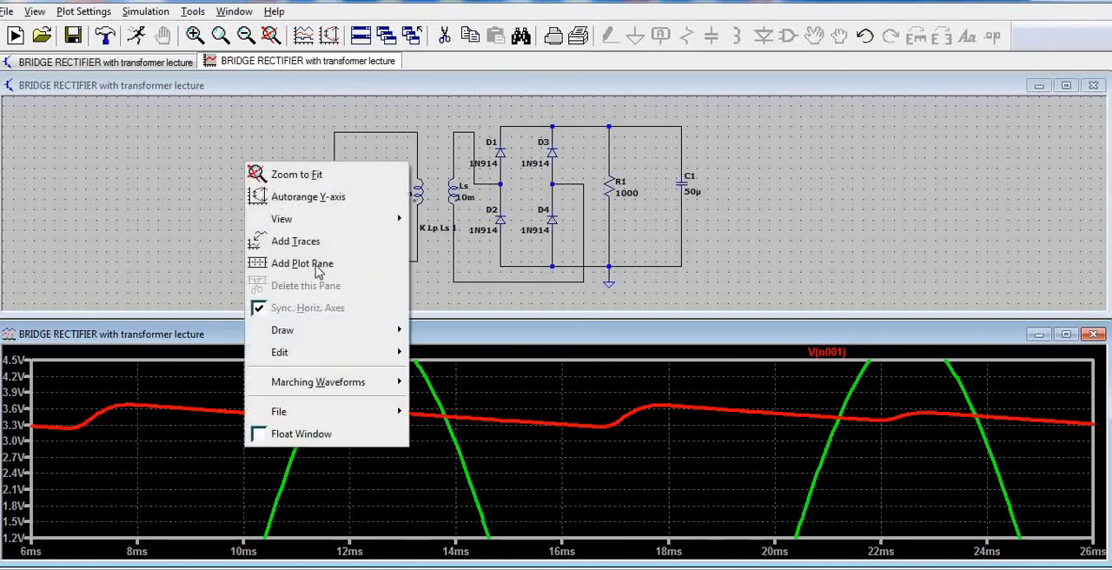
pyautogui.click(260, 170)
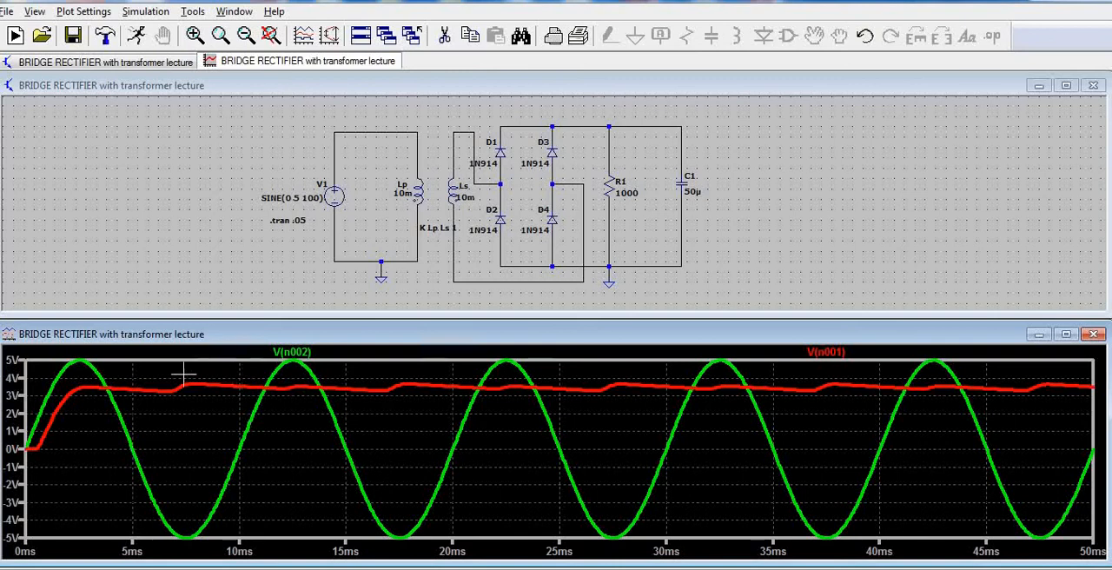
pyautogui.moveTo(171, 377)
pyautogui.mouseDown()
pyautogui.moveTo(240, 405)
pyautogui.moveTo(250, 422)
pyautogui.mouseUp()
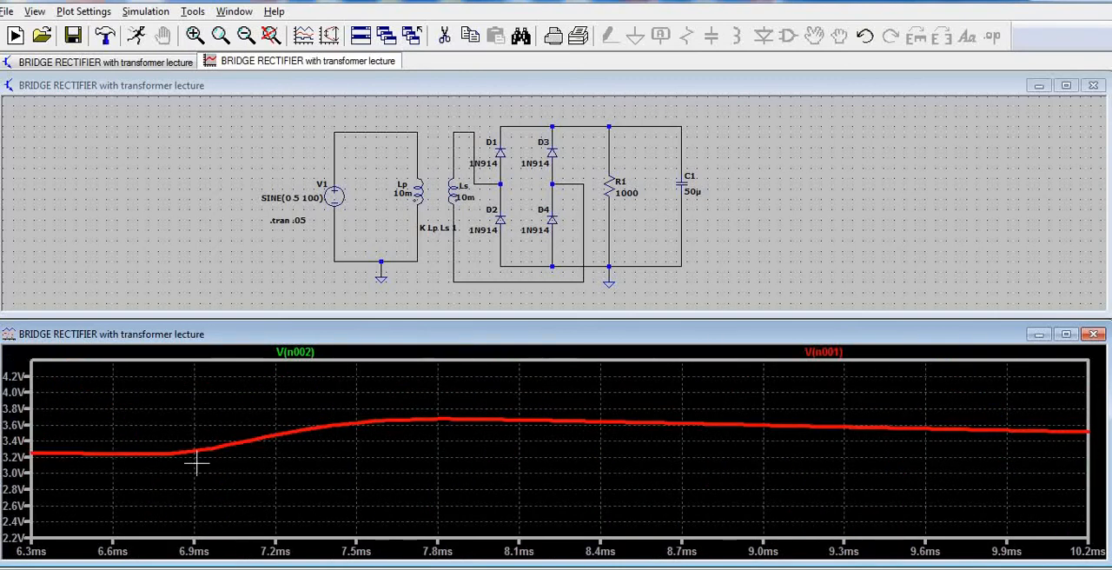
pyautogui.rightClick(343, 469)
pyautogui.click(374, 180)
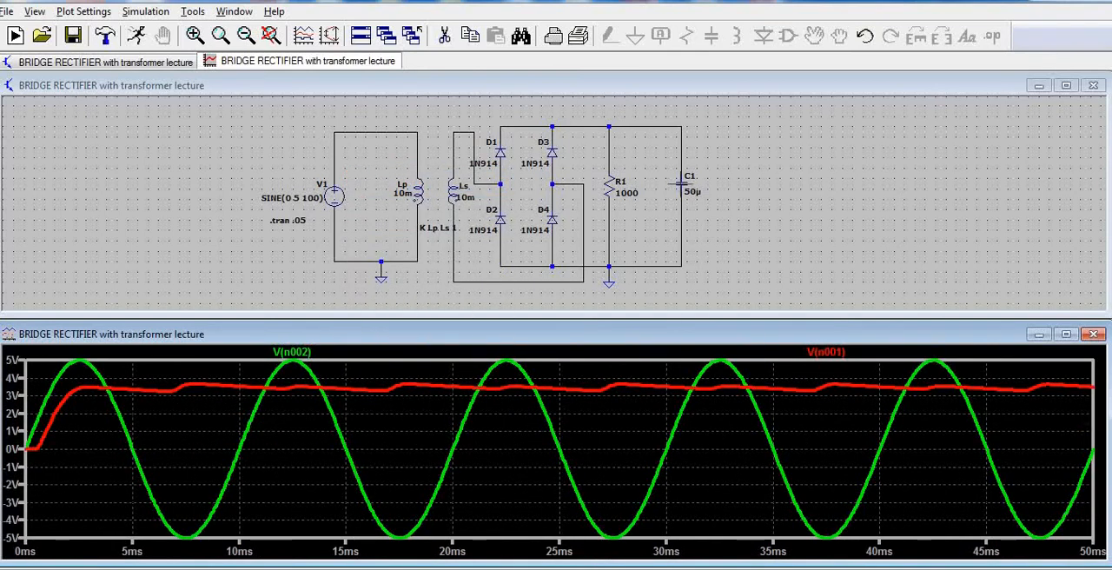
# Set capacitor C1 to 100µ and rerun the simulation.
pyautogui.rightClick(680, 184)
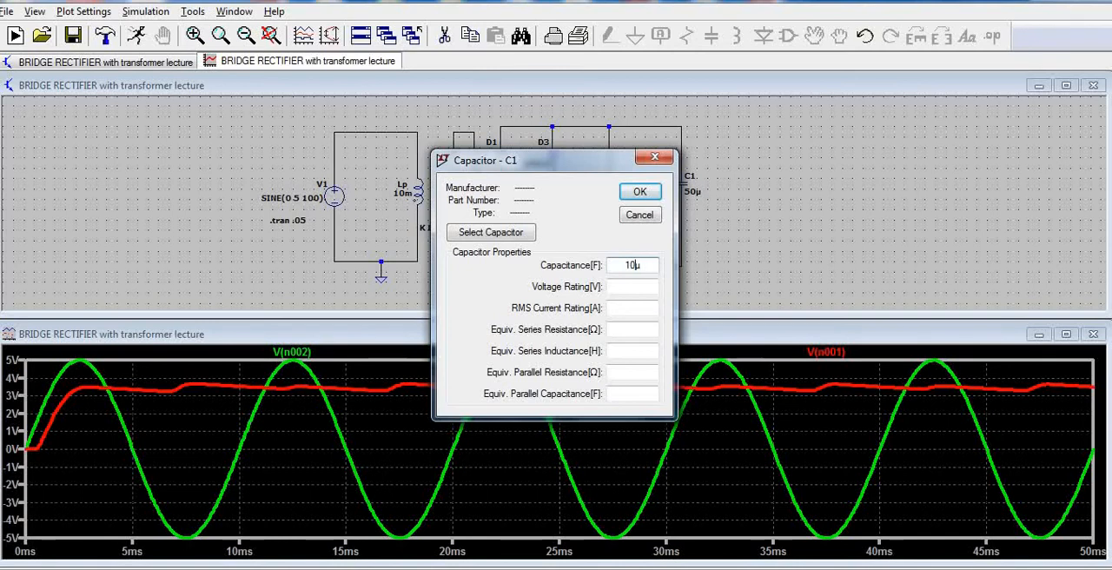
pyautogui.write('100')
pyautogui.click(641, 192)
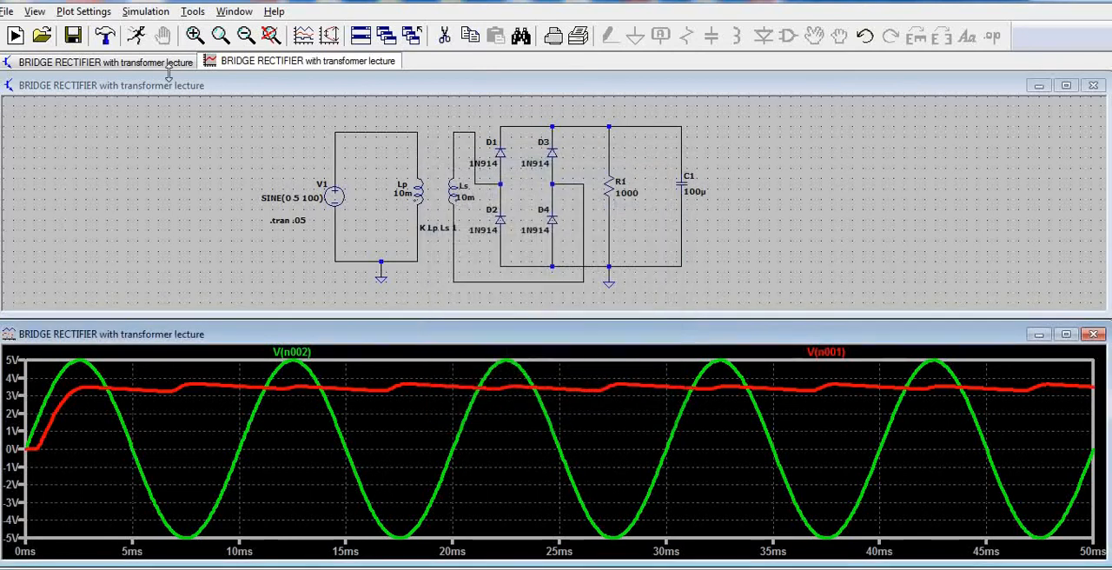
pyautogui.click(138, 37)
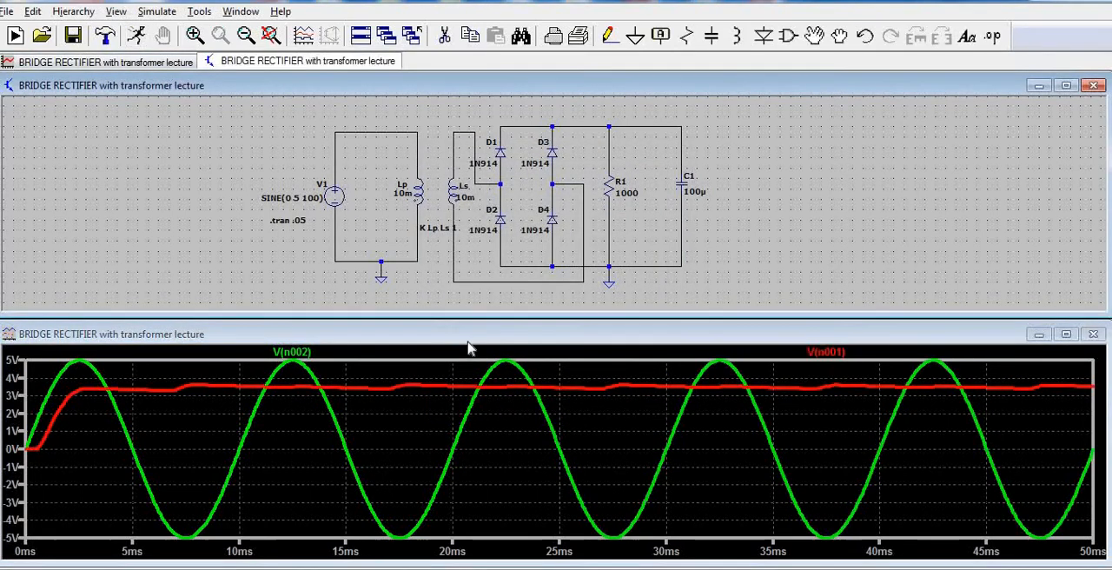
# Examine the V(n001) ripple from 7 ms to about 20 ms in a maximized plot window, and restore the full time range.
pyautogui.moveTo(183, 374); pyautogui.dragTo(440, 419)
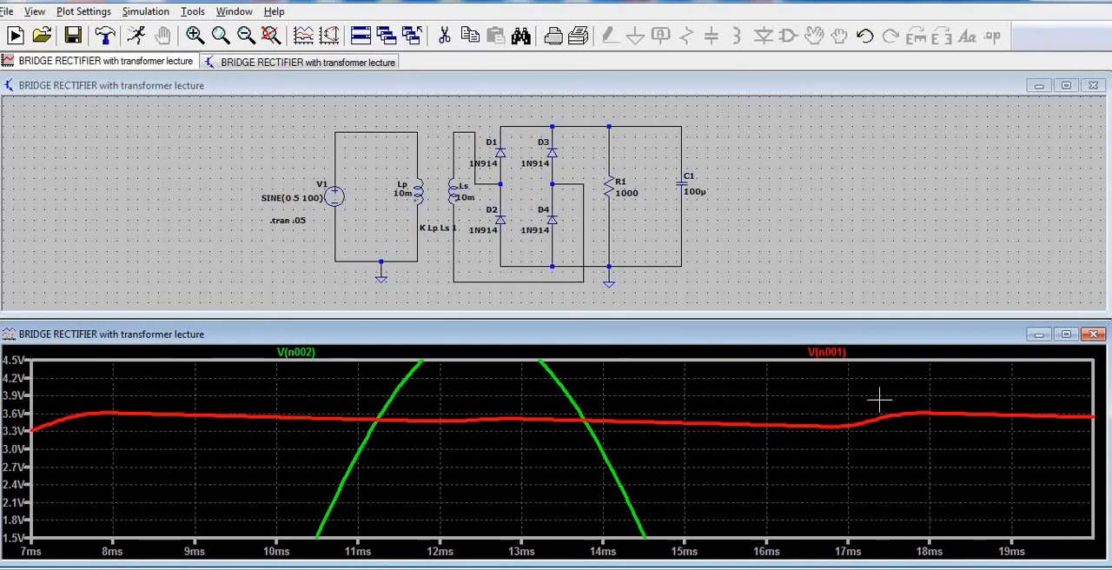
pyautogui.click(1067, 334)
pyautogui.rightClick(750, 324)
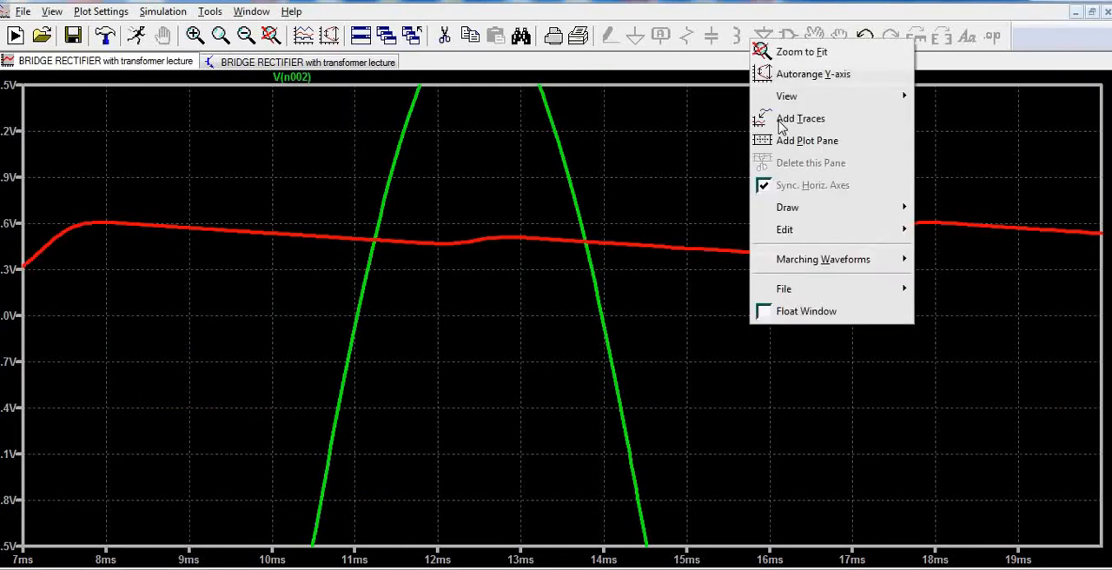
pyautogui.click(799, 54)
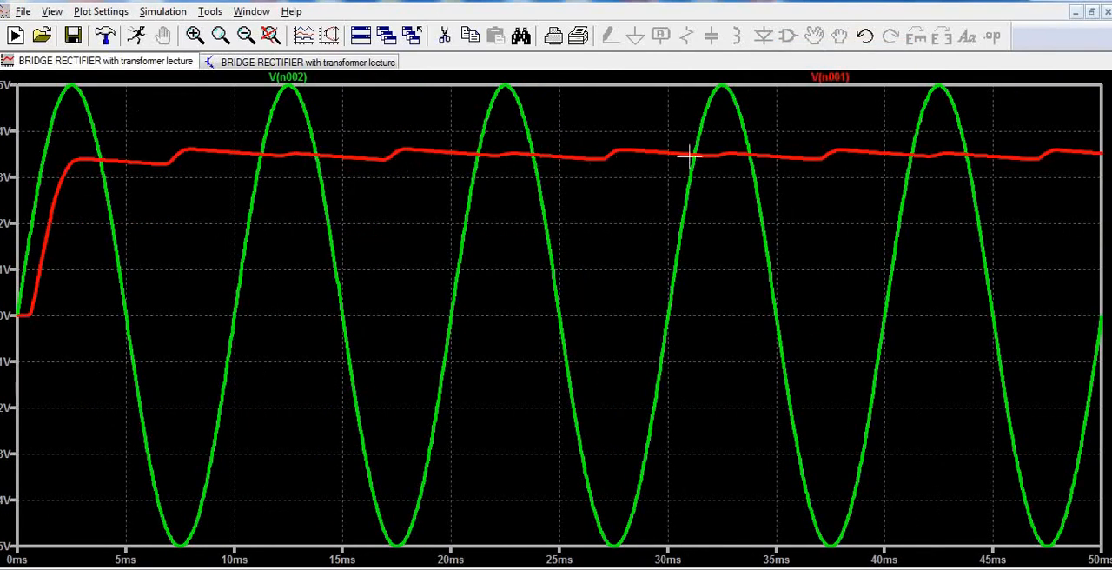
# Return to the schematic, set capacitor C1 to 200µ and rerun the simulation.
pyautogui.click(287, 63)
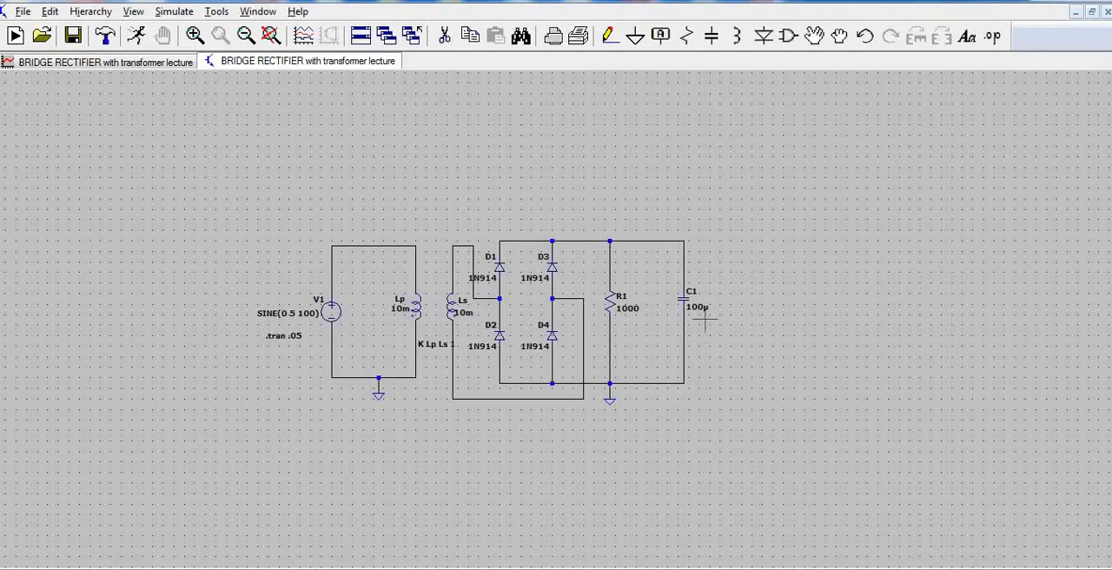
pyautogui.scroll(3, 706, 320)
pyautogui.rightClick(662, 273)
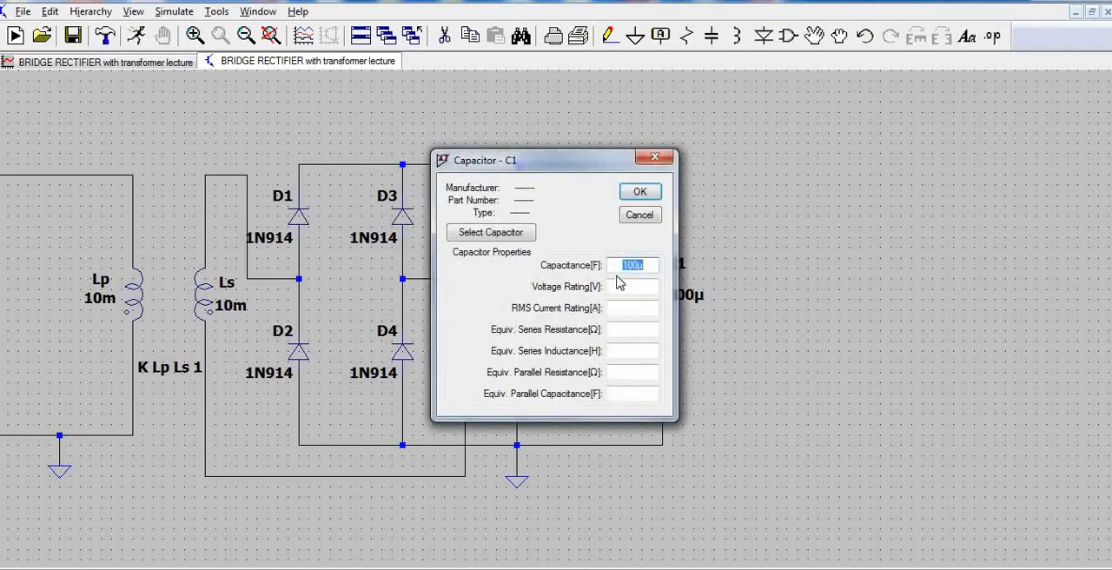
pyautogui.click(627, 264)
pyautogui.write('2')
pyautogui.click(647, 194)
pyautogui.click(136, 36)
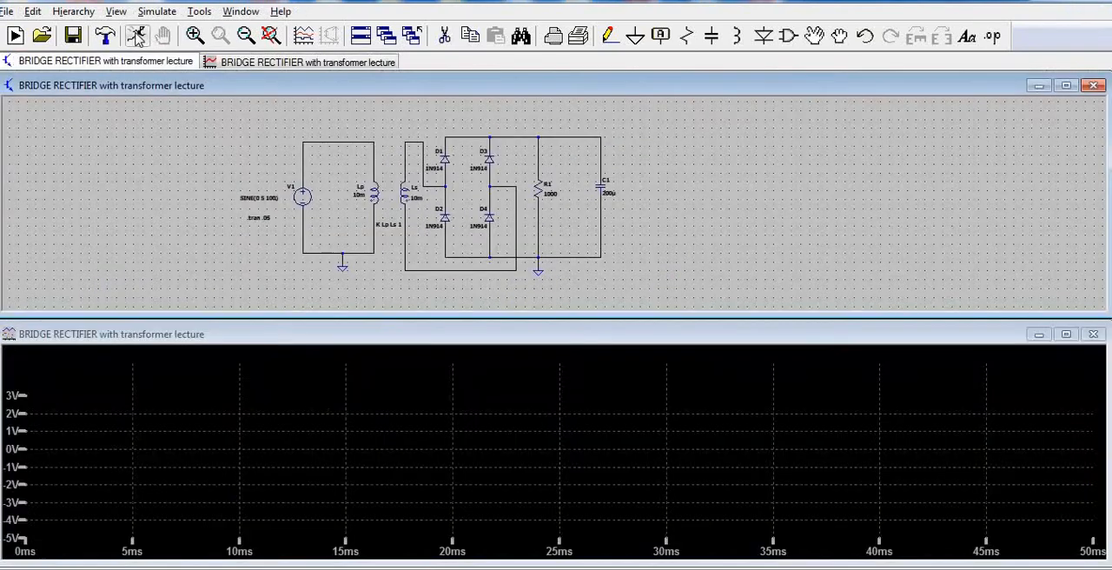
# Examine the V(n001) ripple for the 200µ capacitor from 7 ms to about 22 ms, and restore the full plot range.
pyautogui.moveTo(179, 375); pyautogui.dragTo(480, 432)
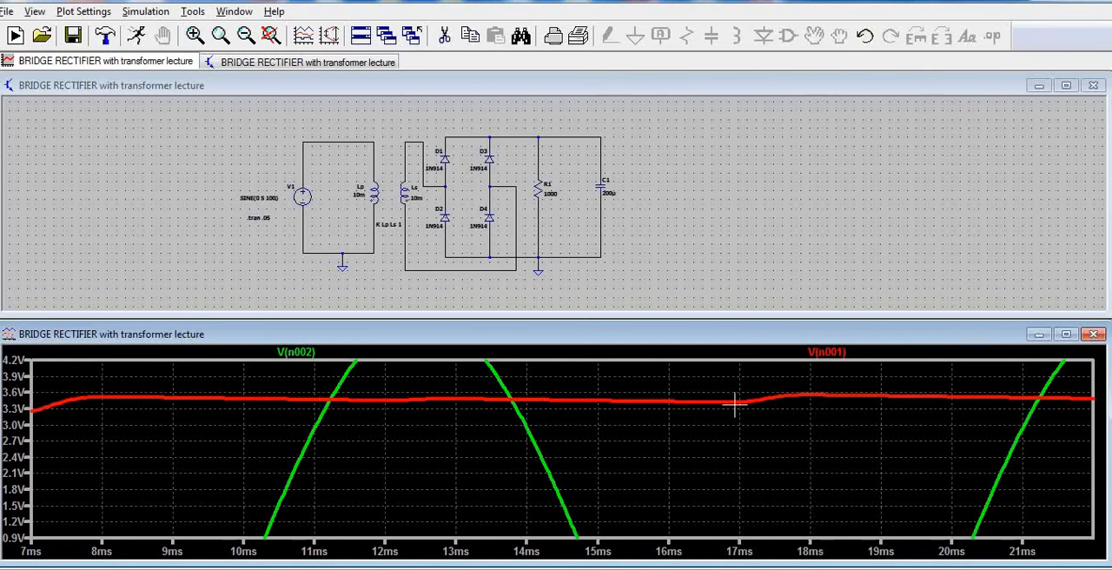
pyautogui.rightClick(703, 474)
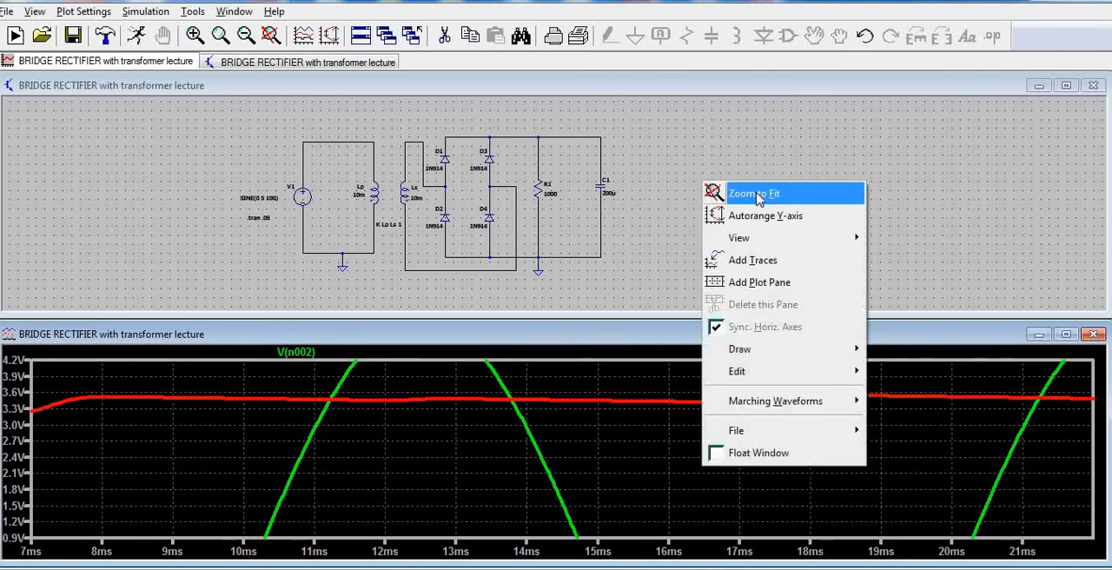
pyautogui.click(729, 195)
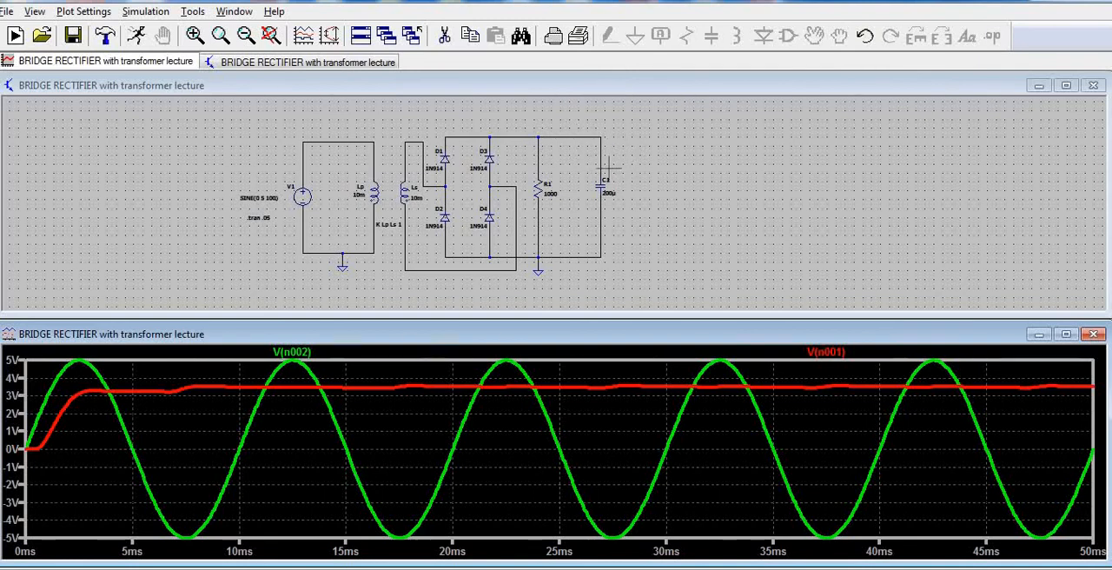
# Review the whole rectifier circuit in a maximized schematic, and bring up its full-size waveform plot.
pyautogui.click(1067, 86)
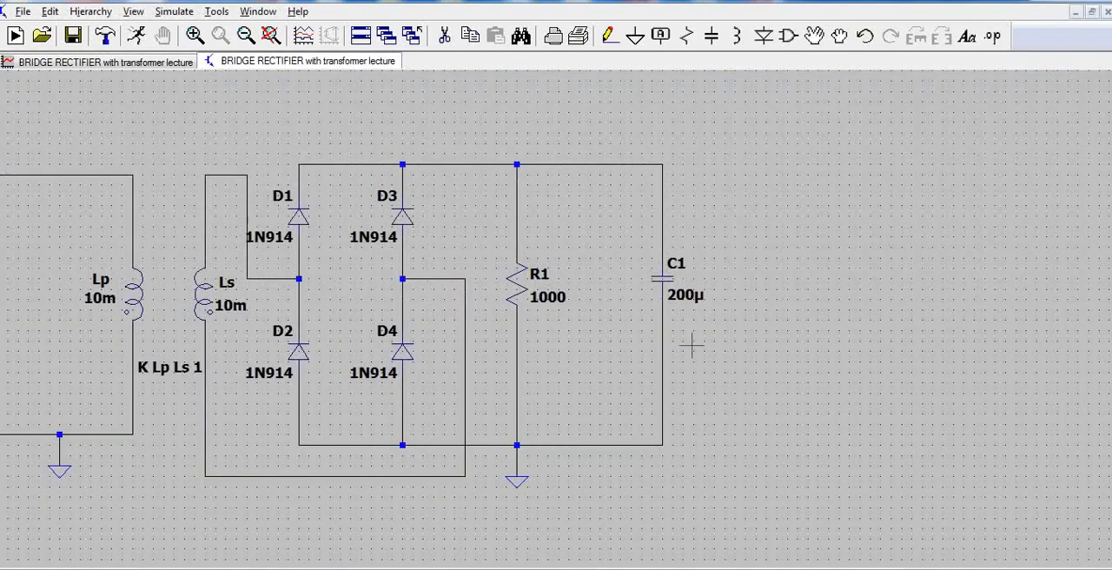
pyautogui.scroll(-2, 692, 346)
pyautogui.scroll(3, 693, 346)
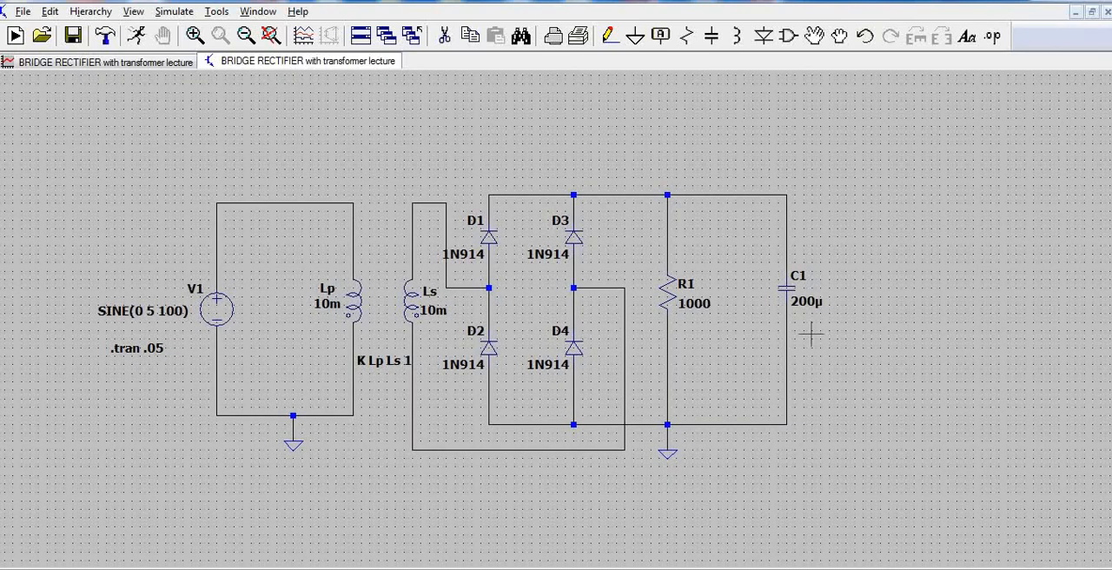
pyautogui.click(140, 66)
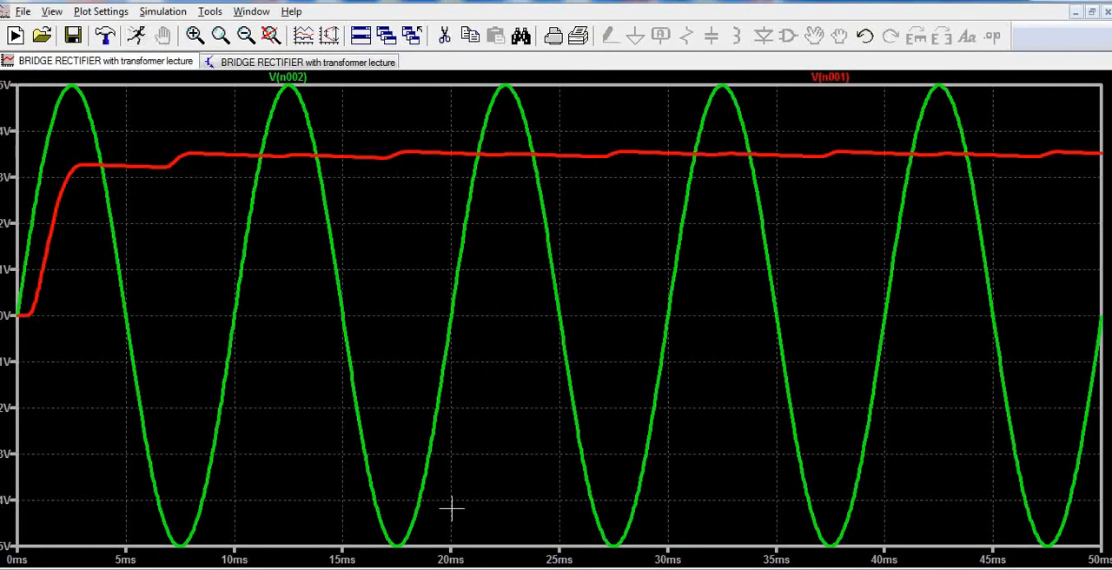